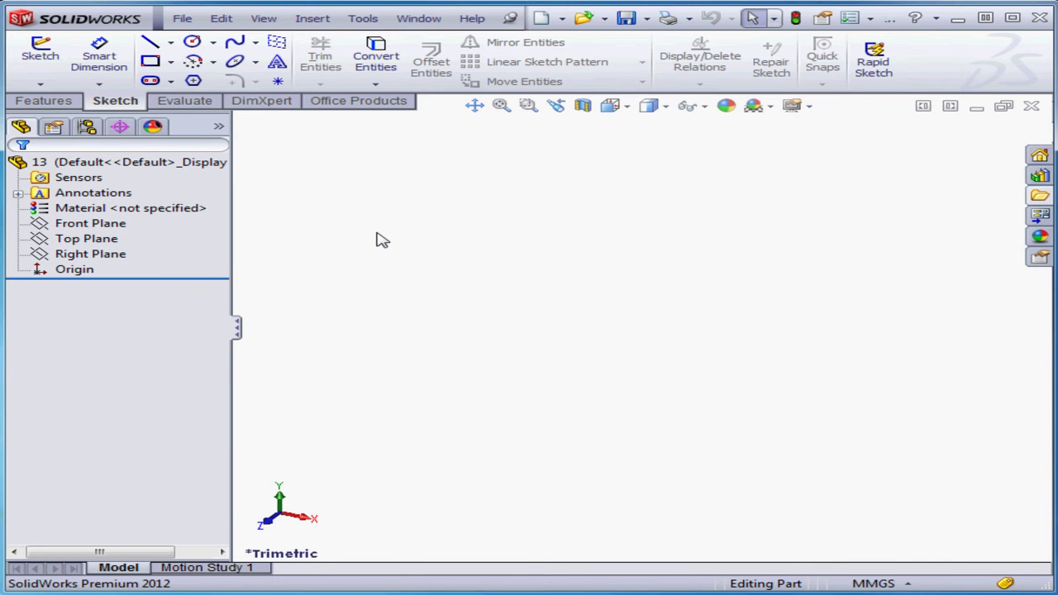
Start a sketch on the Top Plane and draw a 90° centerpoint arc around the origin, radius about 50 mm, in the lower-left quadrant
left_click(95, 241)
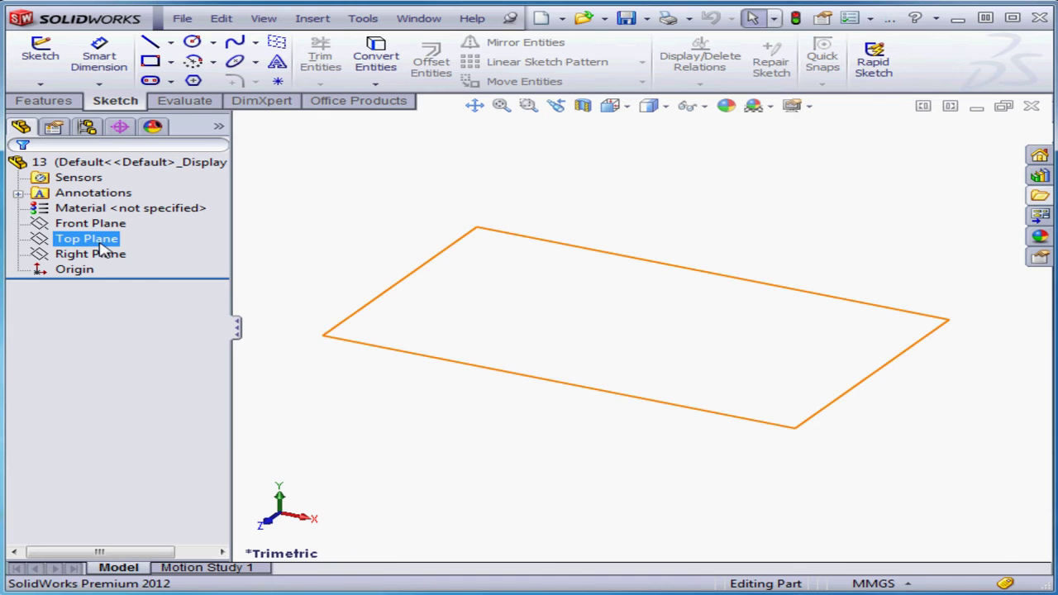
right_click(99, 247)
left_click(114, 216)
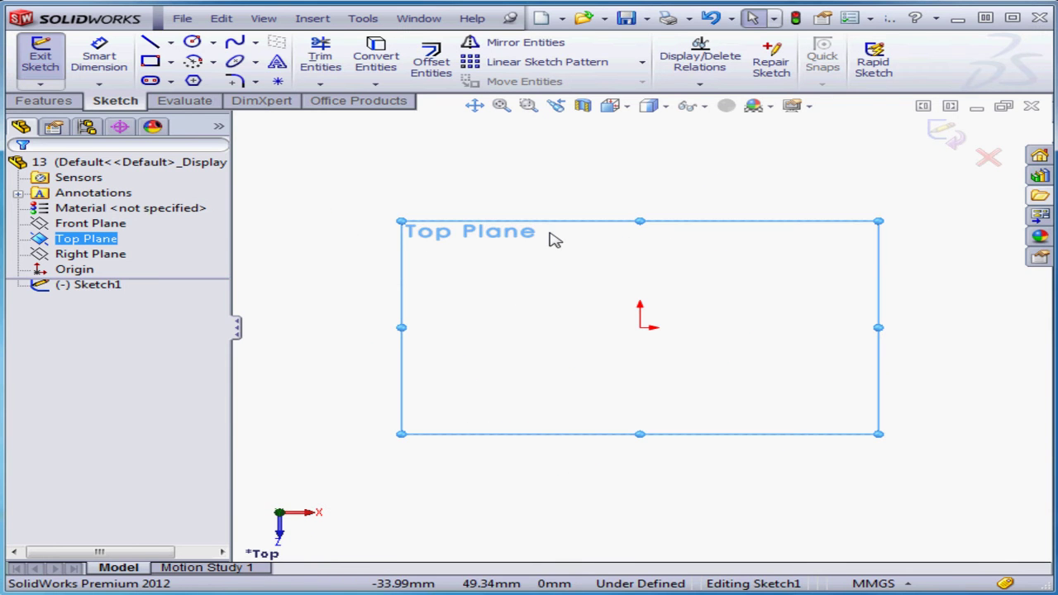
left_click(214, 63)
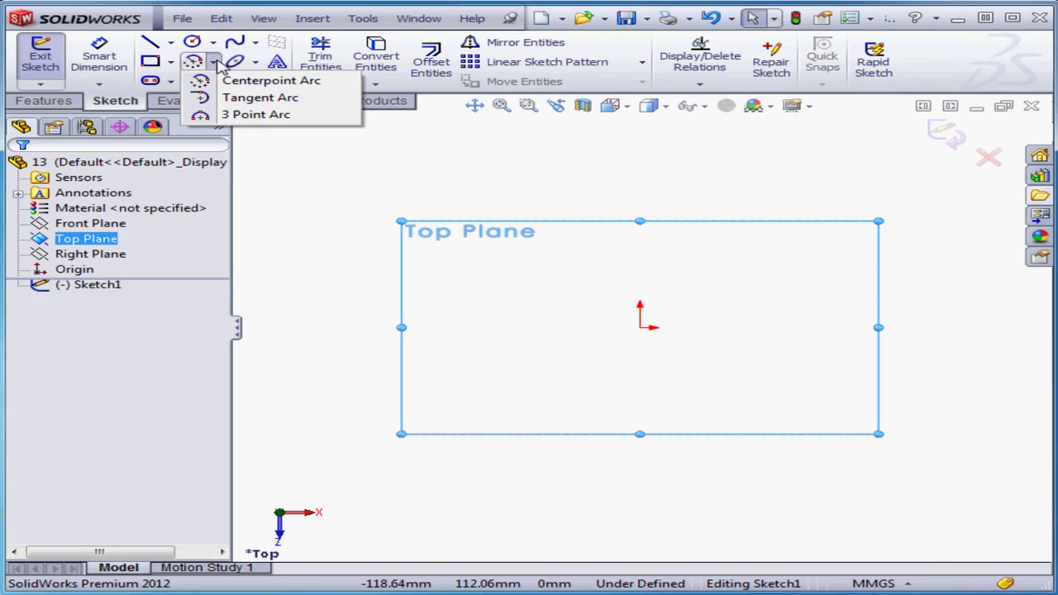
left_click(200, 80)
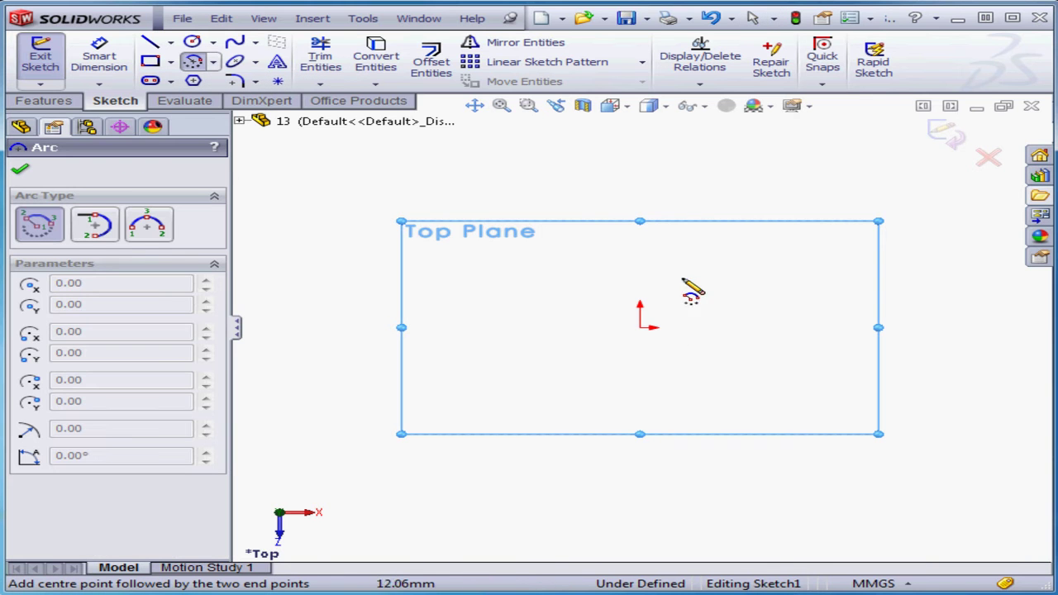
left_click(639, 327)
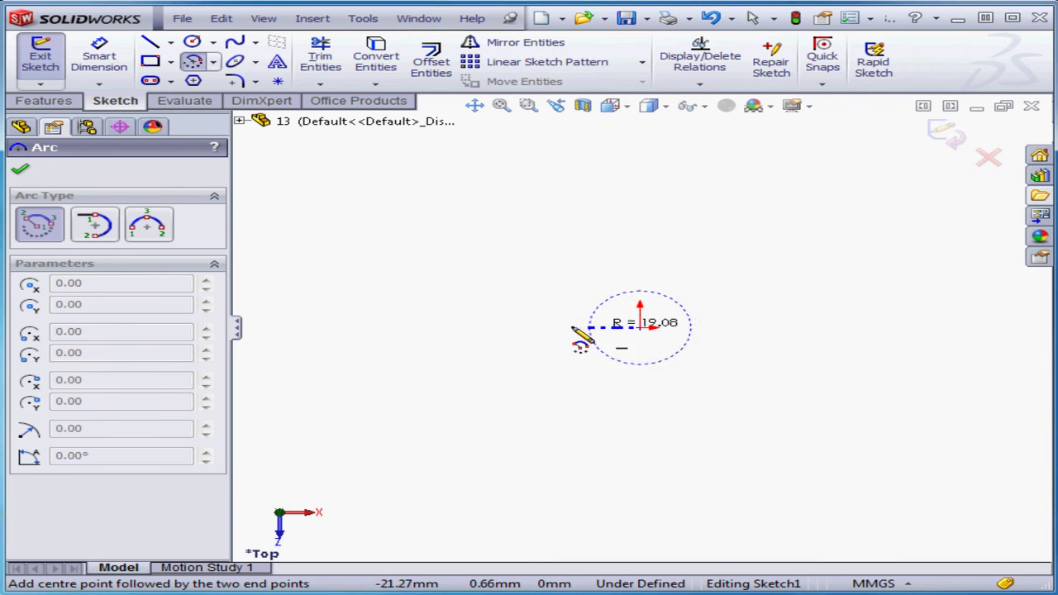
left_click(506, 327)
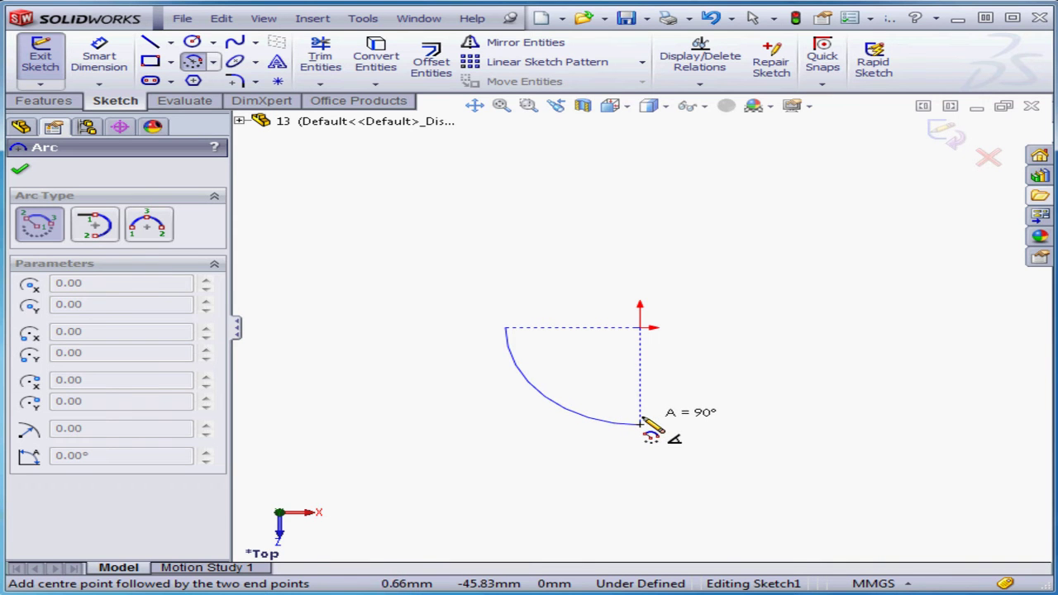
left_click(640, 423)
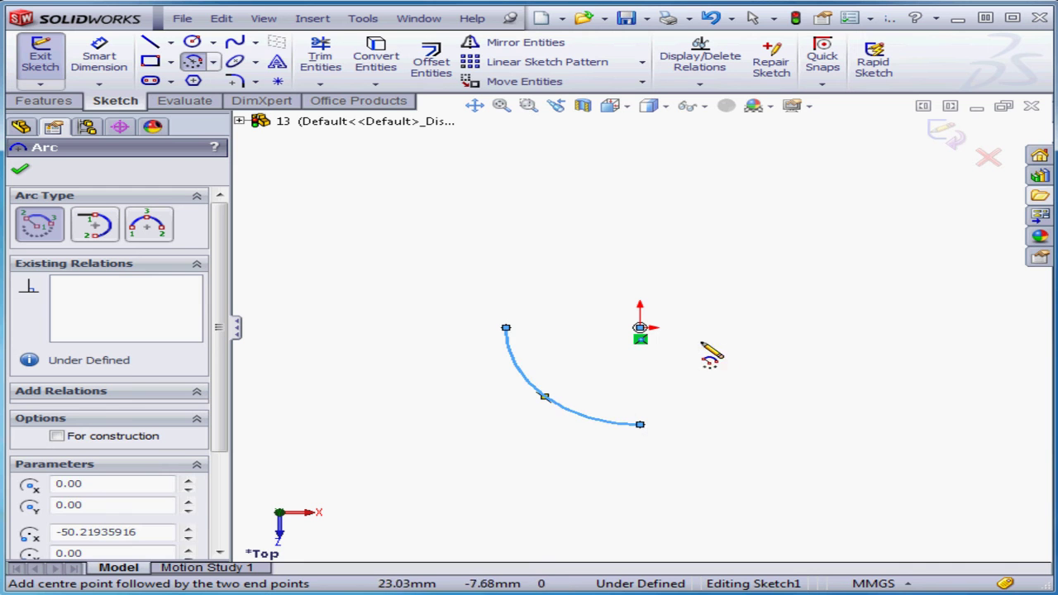
Draw a second 90° centerpoint arc concentric with the first, outside it, with a radius of about 70 mm
left_click(639, 328)
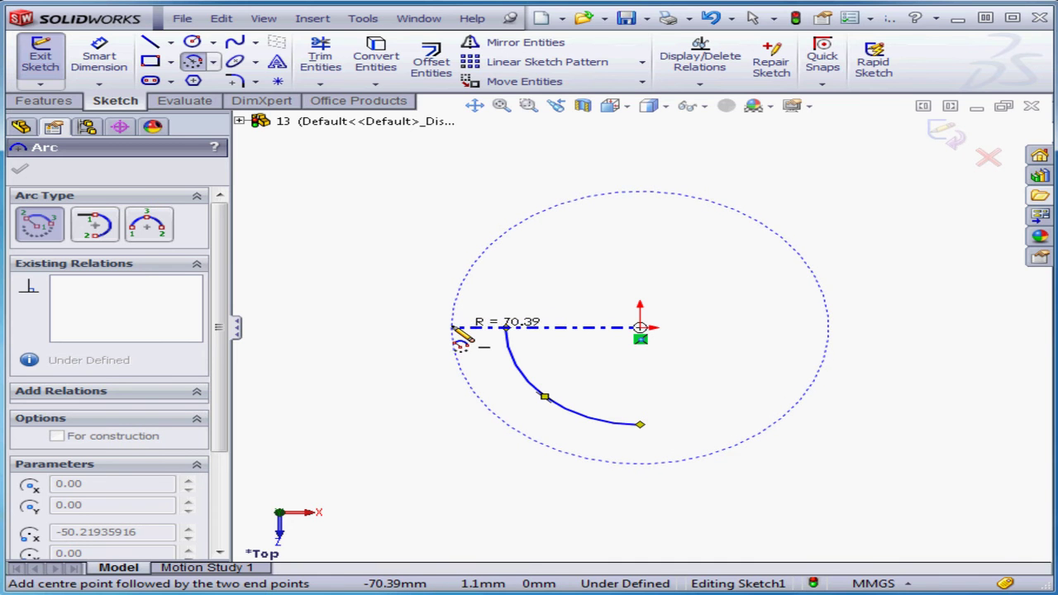
left_click(452, 328)
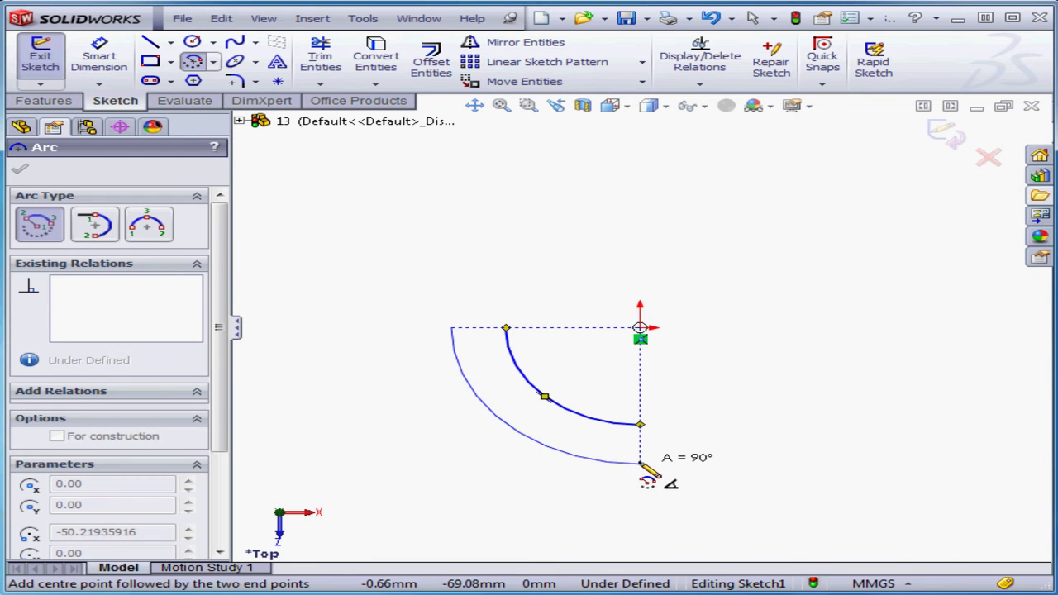
left_click(641, 464)
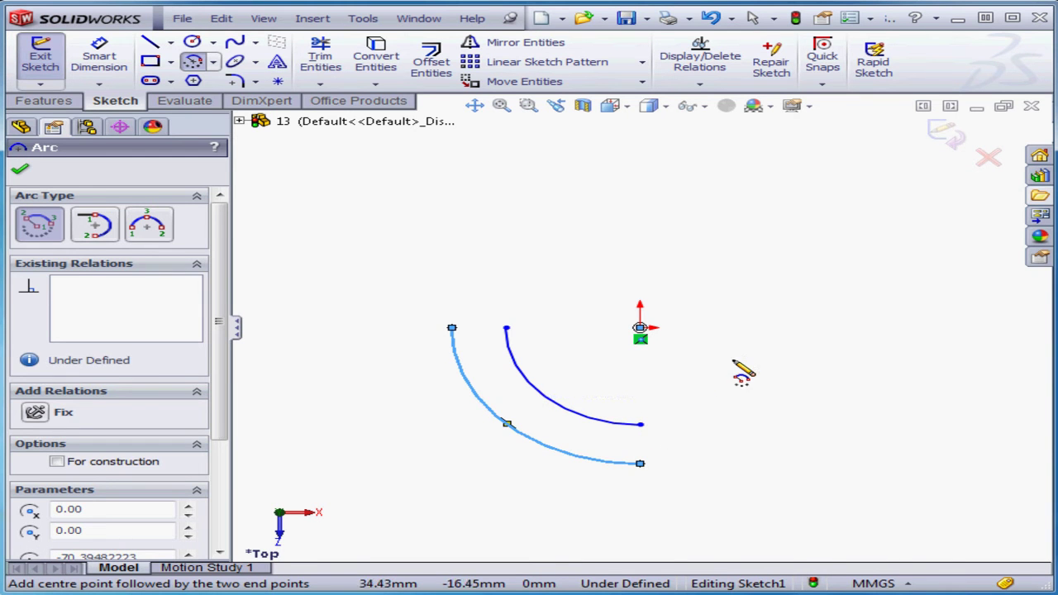
left_click(21, 171)
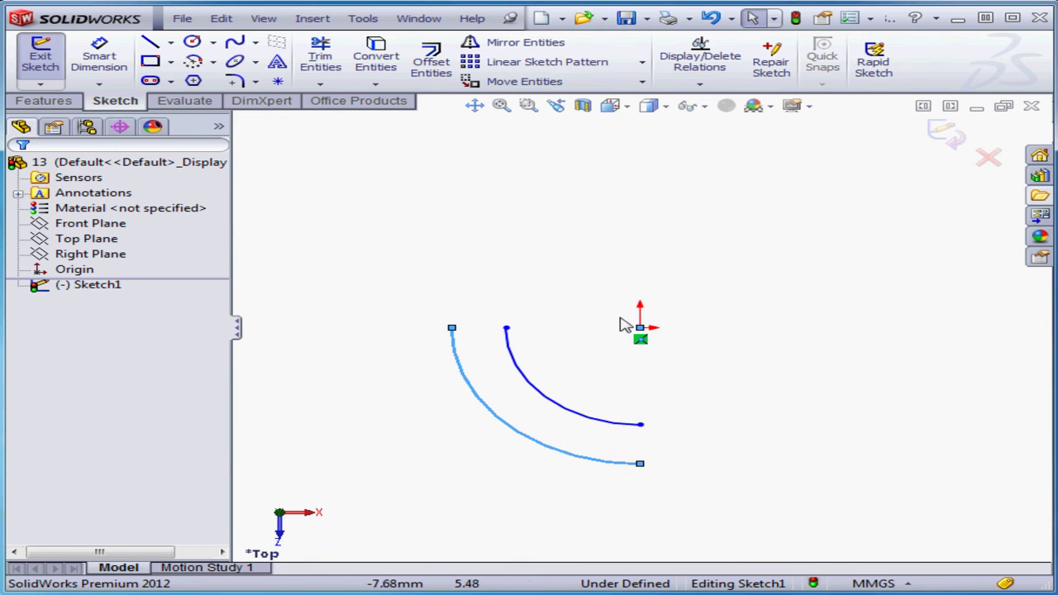
left_click(515, 289)
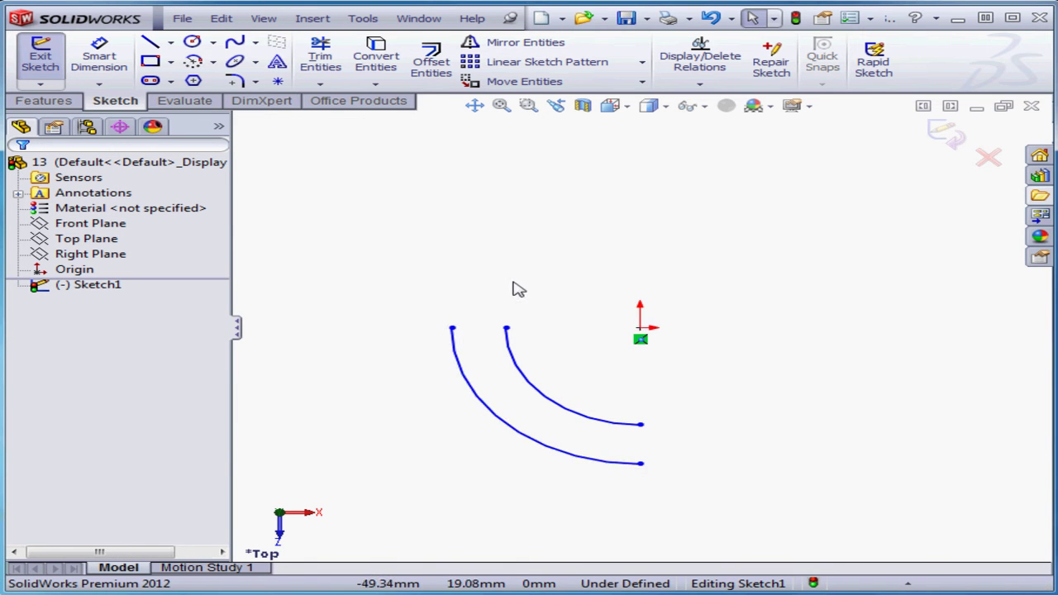
Add a Horizontal relation between the left endpoints of both arcs and the origin
left_click(452, 329)
left_click(507, 328, "ctrl")
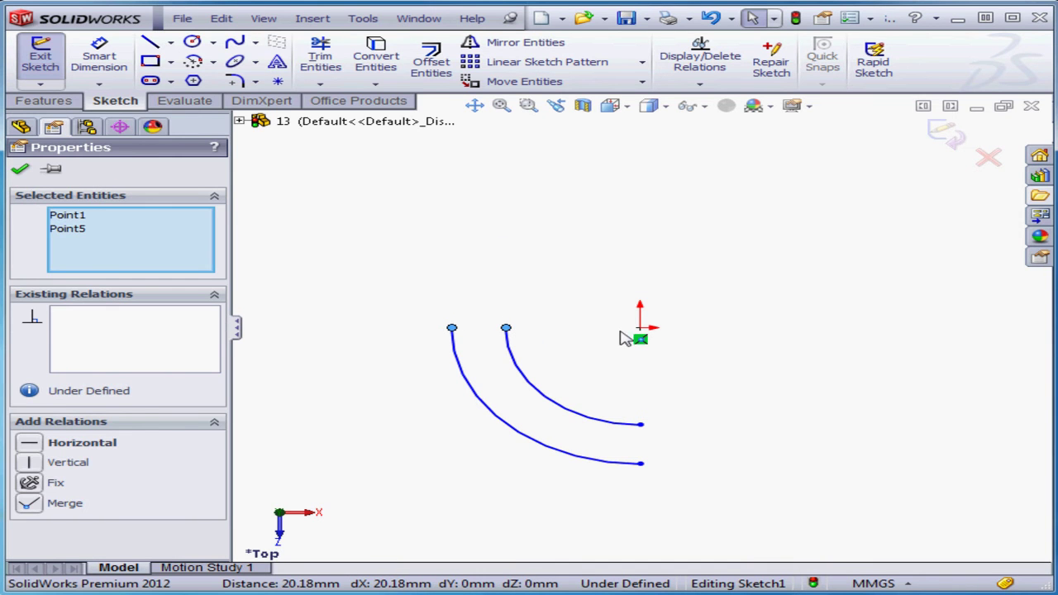
left_click(640, 328, "ctrl")
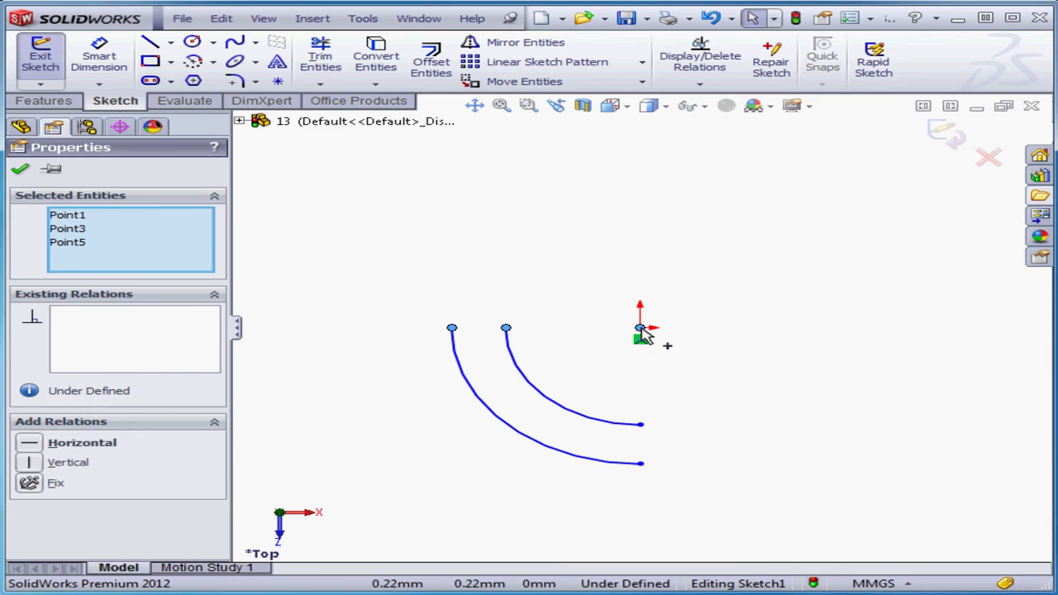
left_click(29, 444)
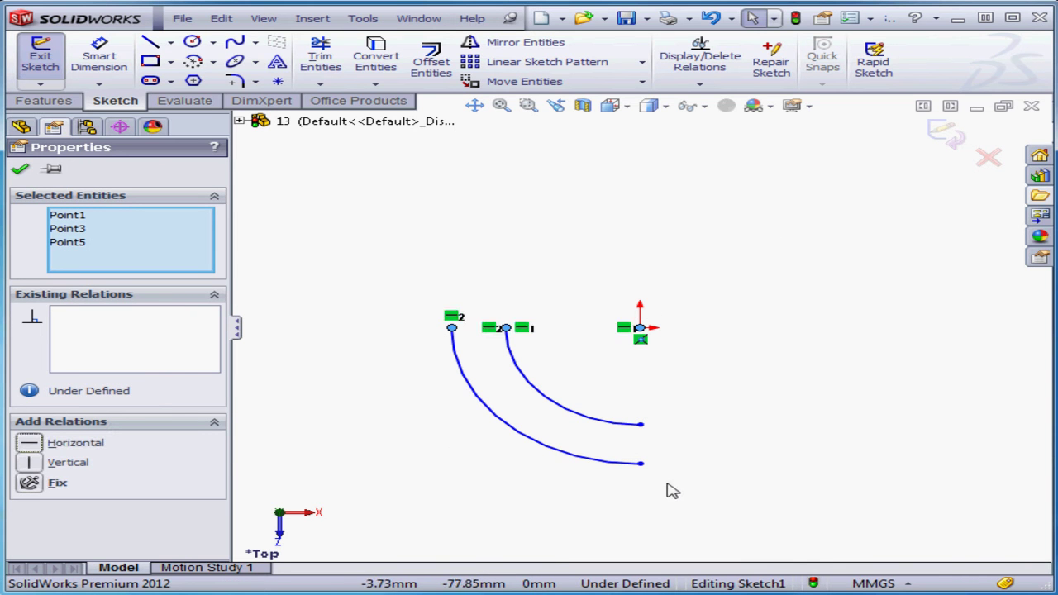
left_click(714, 472)
Add a Vertical relation between the lower endpoints of both arcs and the origin
left_click(640, 464)
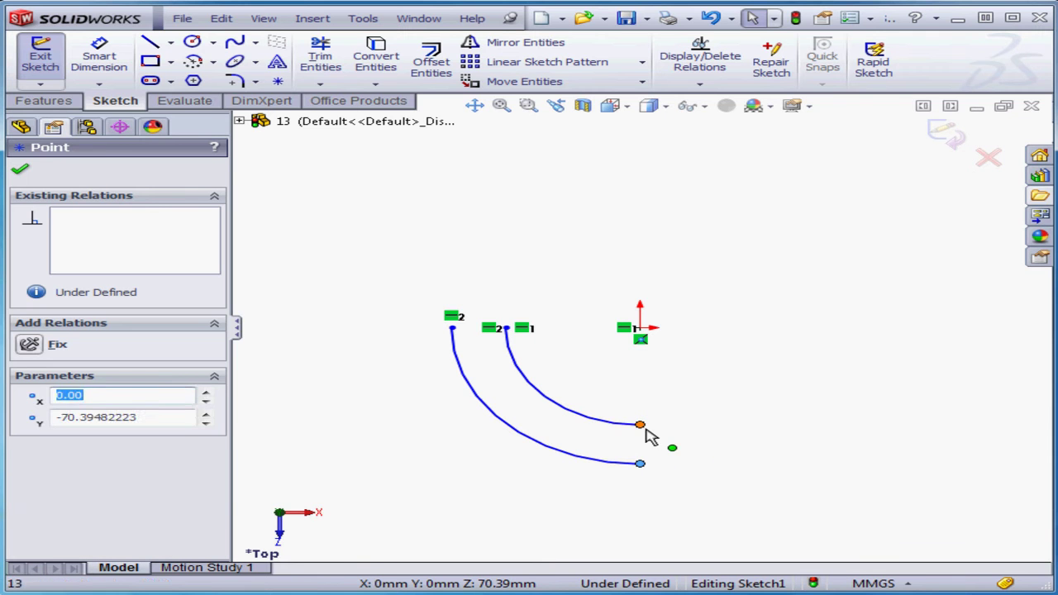
left_click(640, 424, "ctrl")
left_click(639, 334, "ctrl")
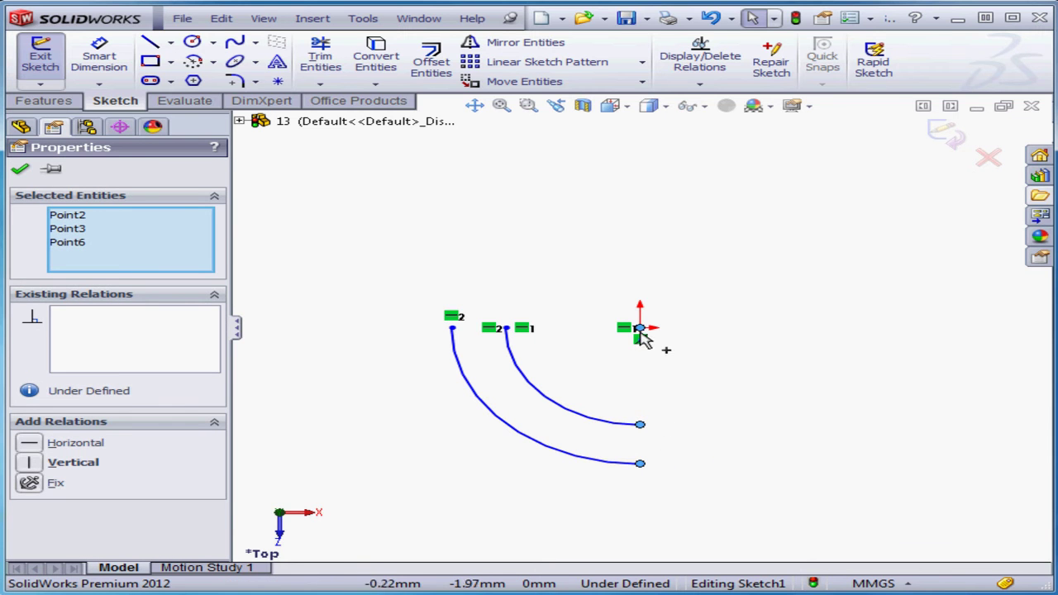
left_click(29, 463)
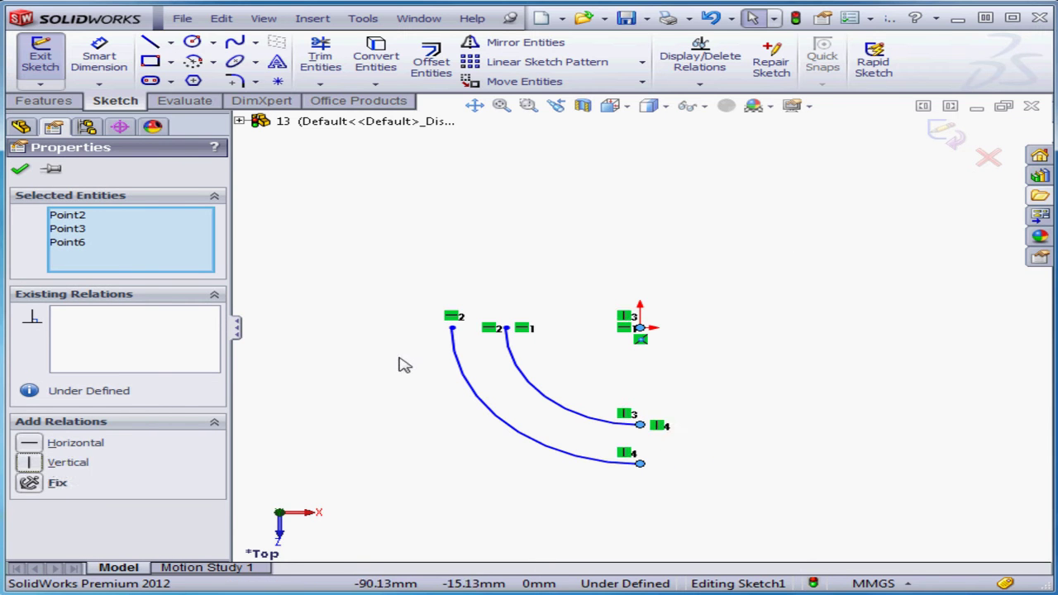
left_click(20, 169)
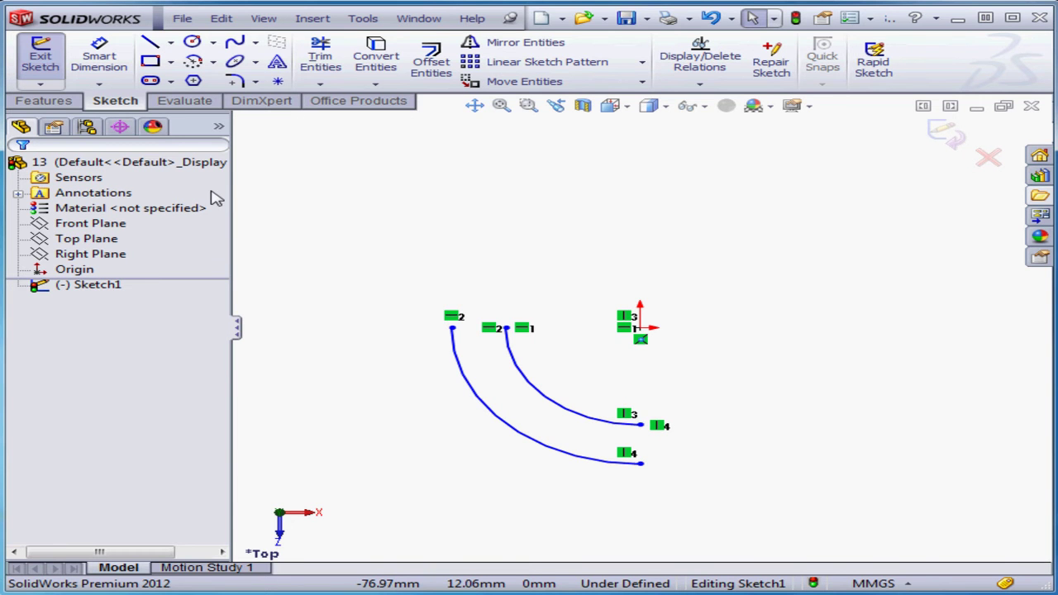
Draw two centerlines about 70 mm long, vertically down from the outer arc's left end and horizontally across to its lower end
left_click(170, 42)
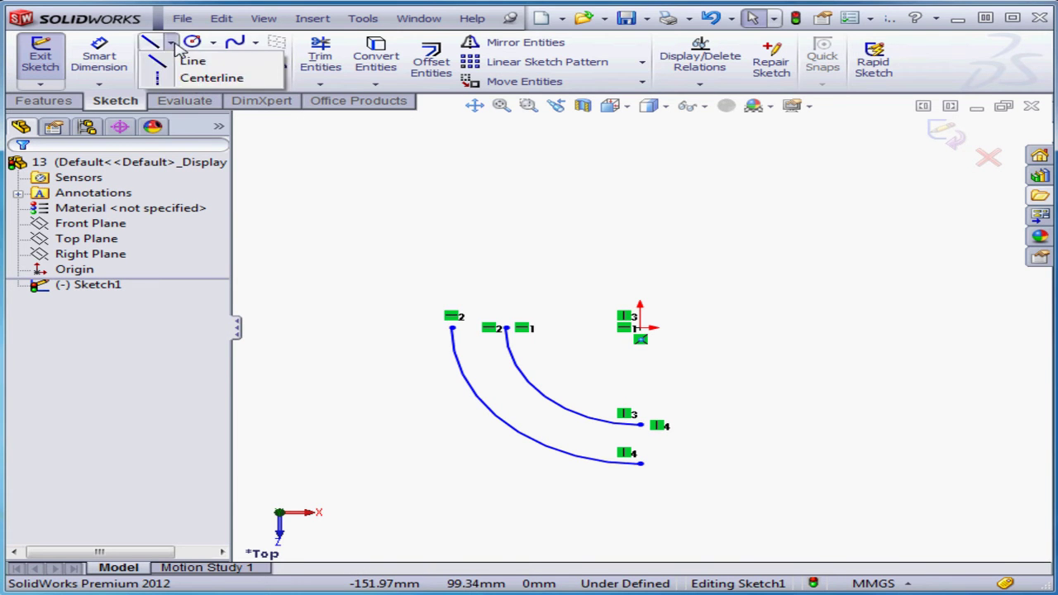
left_click(166, 79)
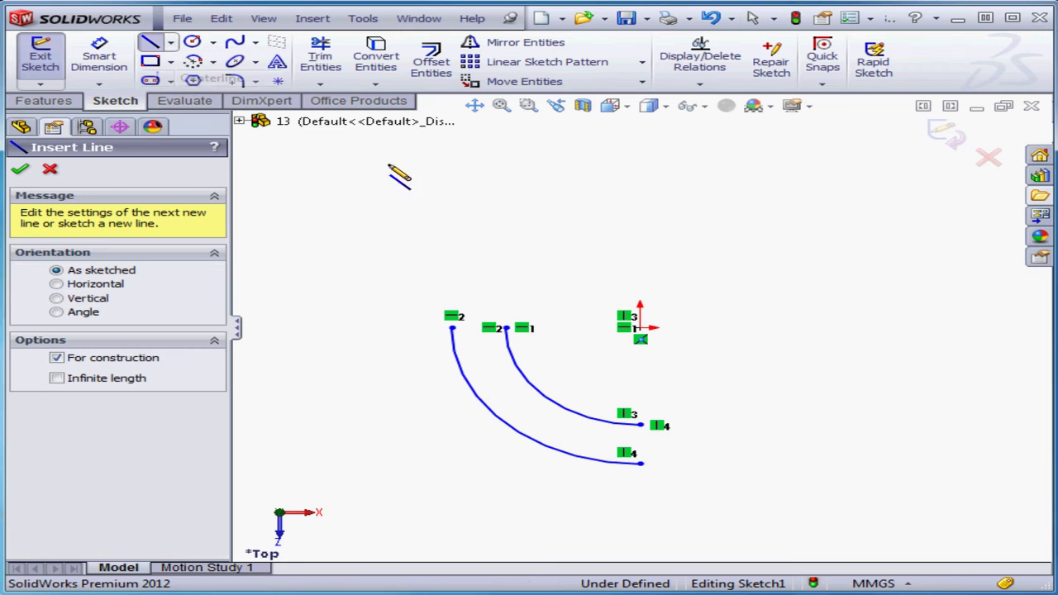
left_click(451, 329)
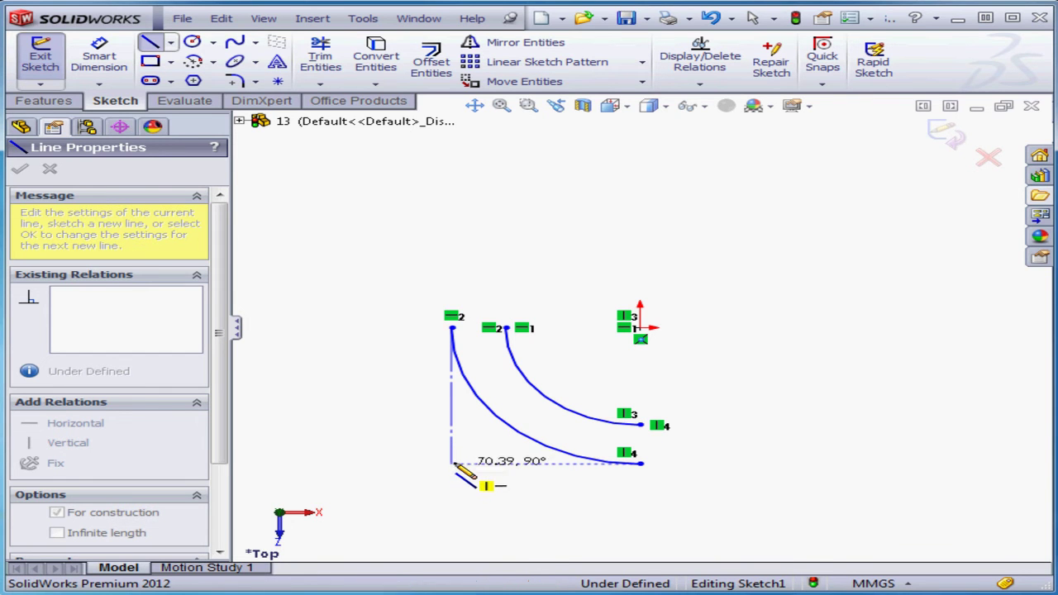
left_click(452, 463)
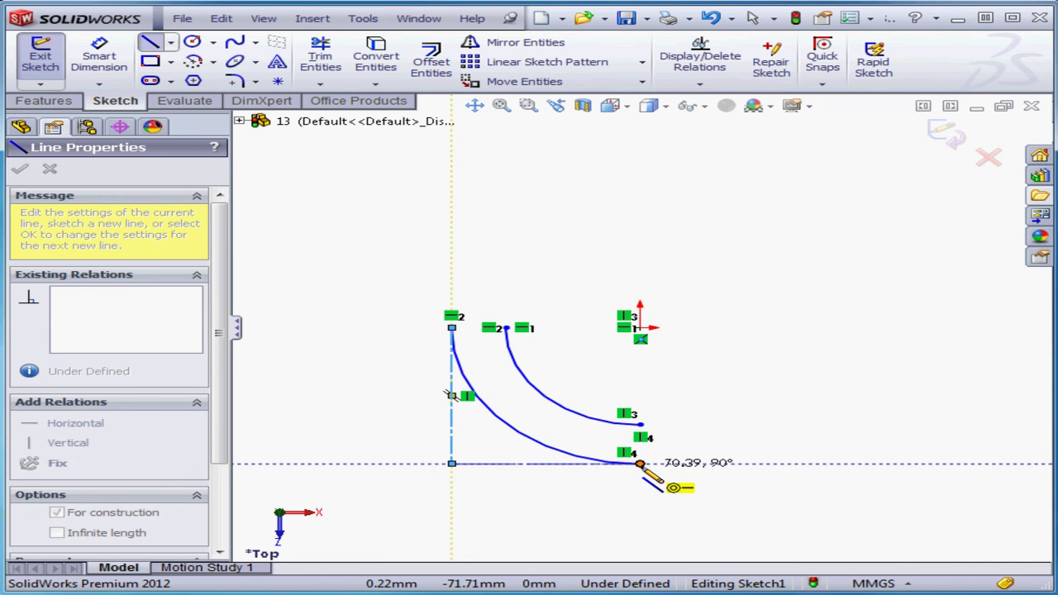
left_click(640, 464)
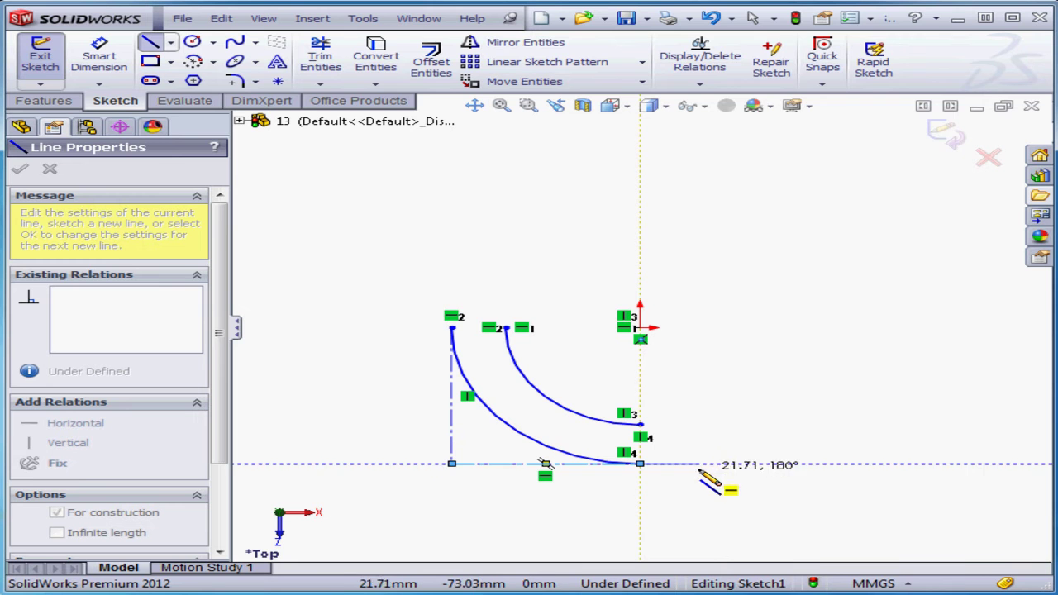
right_click(719, 425)
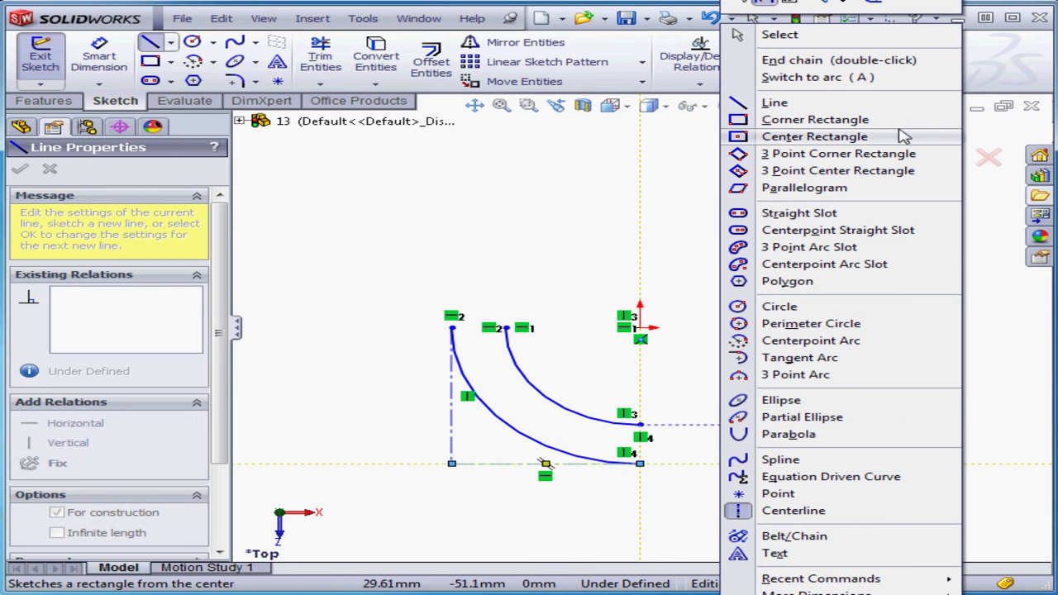
left_click(827, 61)
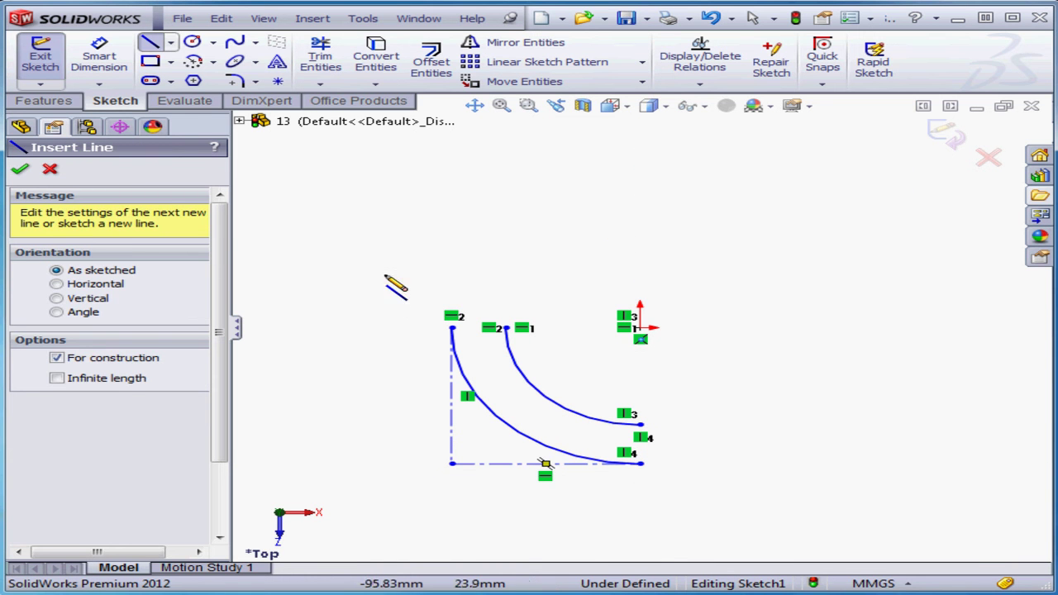
Draw a horizontal centerline from beyond the outer arc's left end to the origin, and a vertical one from the origin to below the arcs
left_click(347, 327)
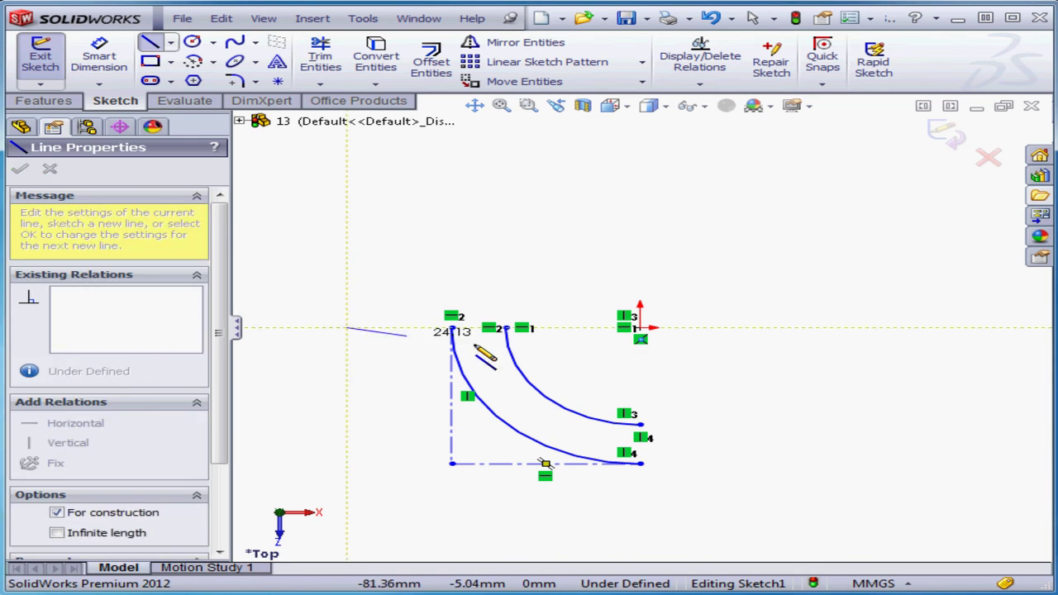
left_click(641, 328)
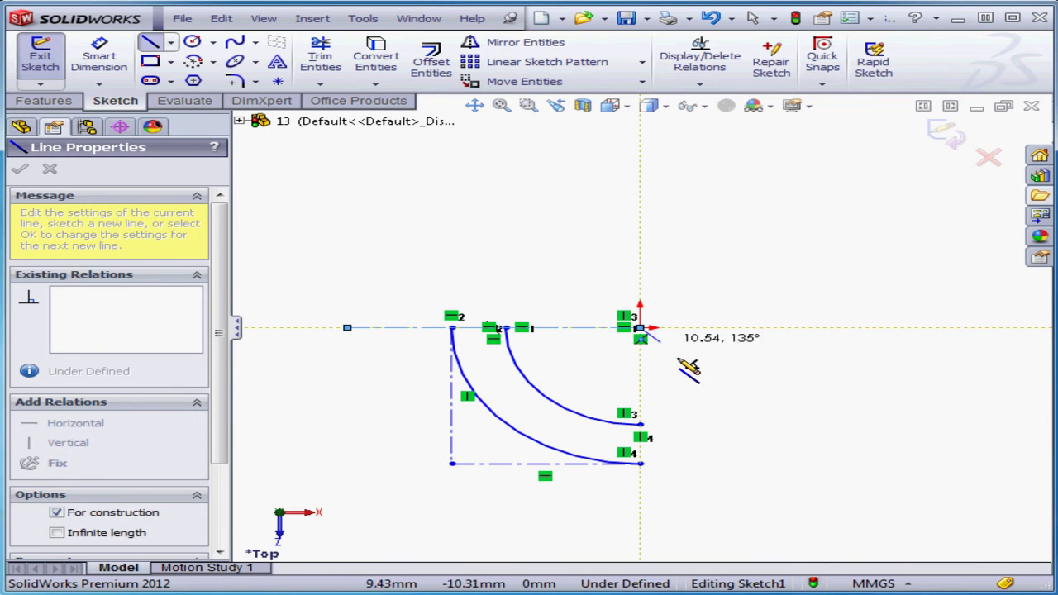
left_click(641, 505)
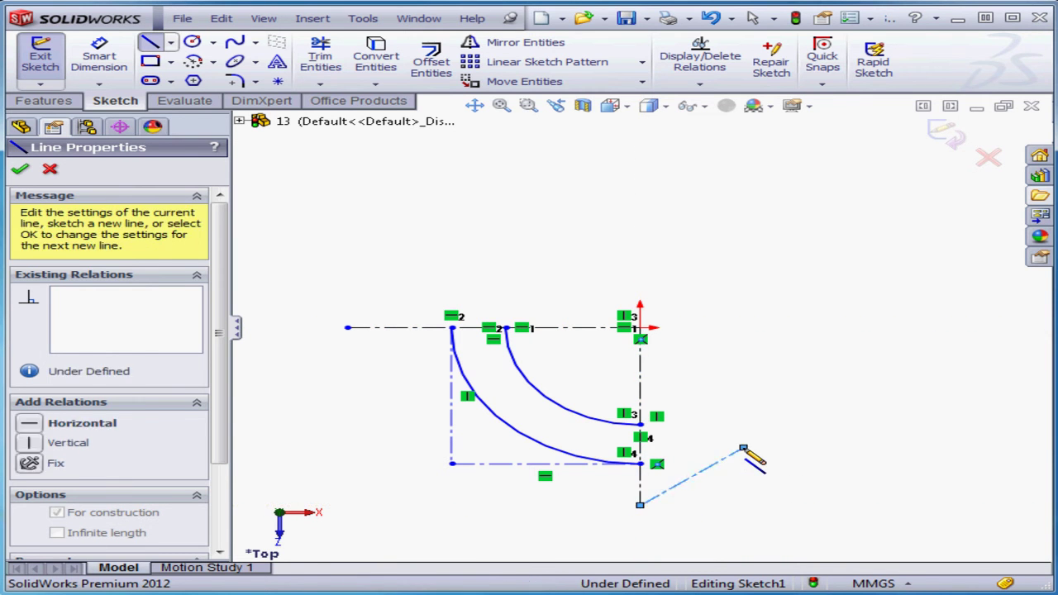
key("Escape")
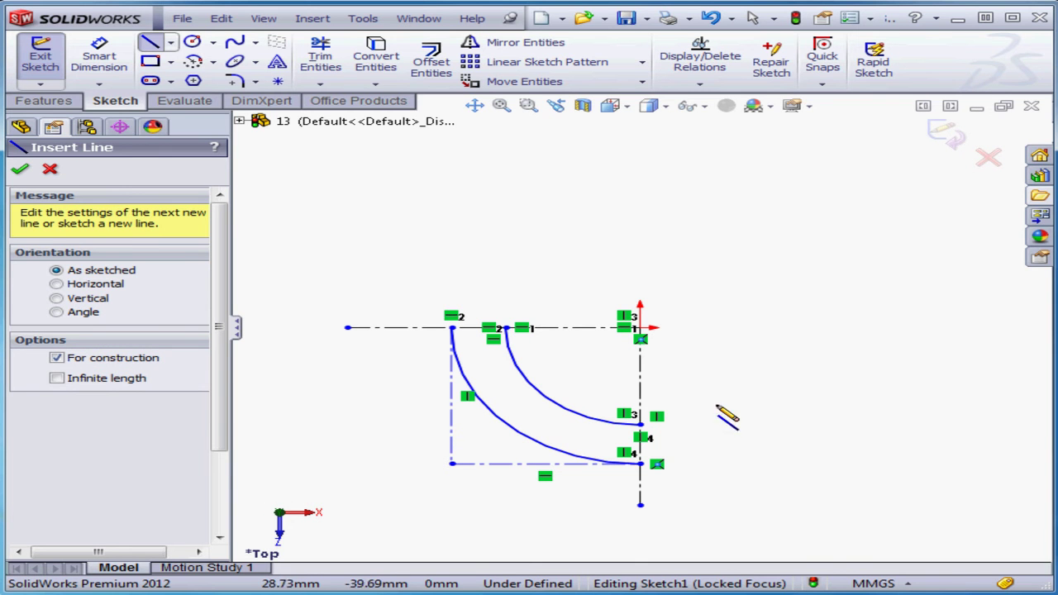
left_click(21, 170)
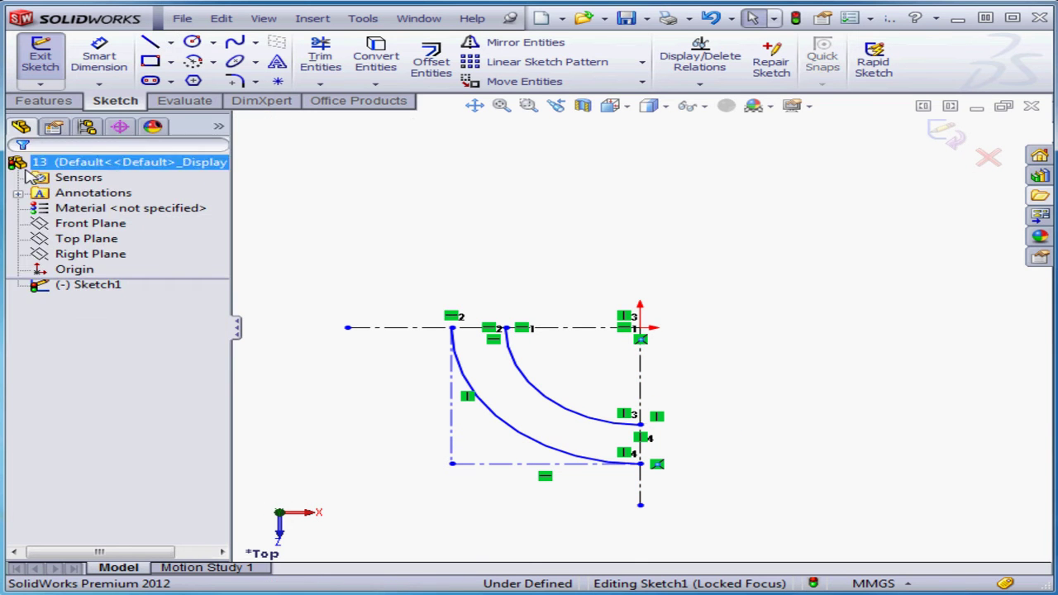
Try a corner rectangle from the origin to the corner of the outer centerlines, then undo it
left_click(154, 61)
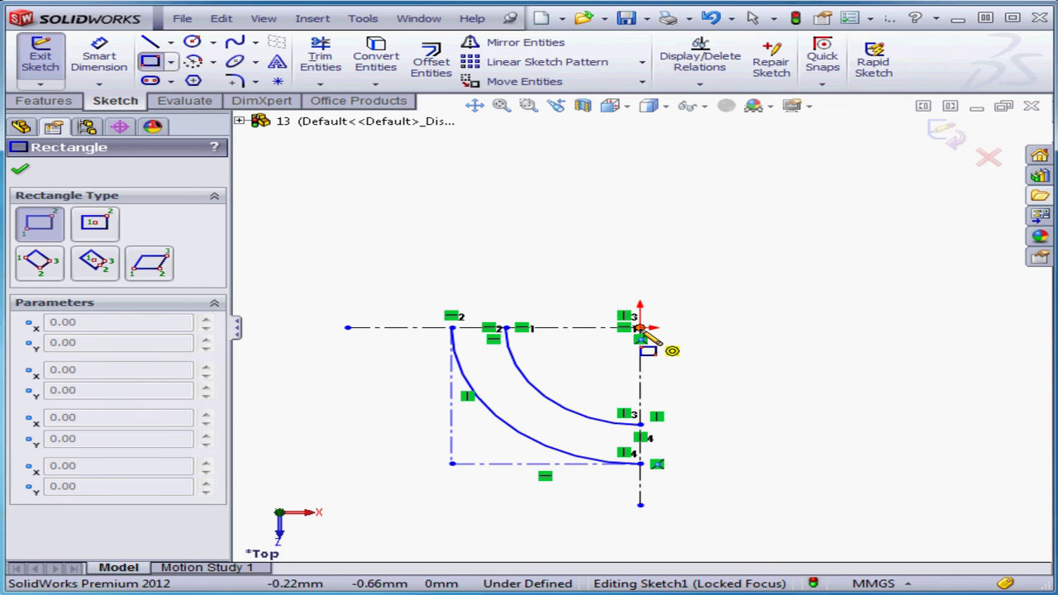
left_click(640, 328)
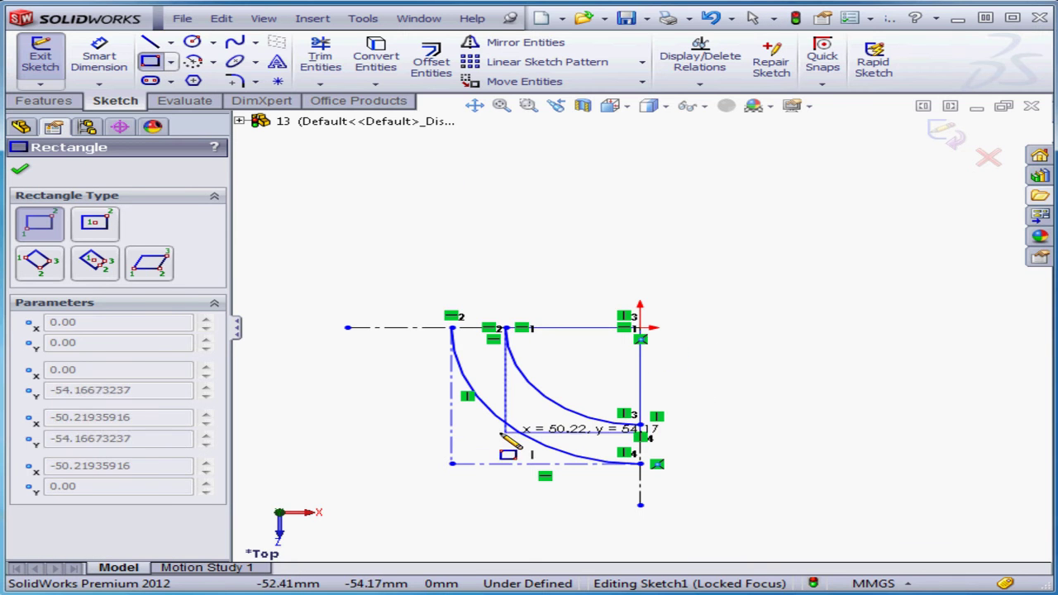
left_click(452, 464)
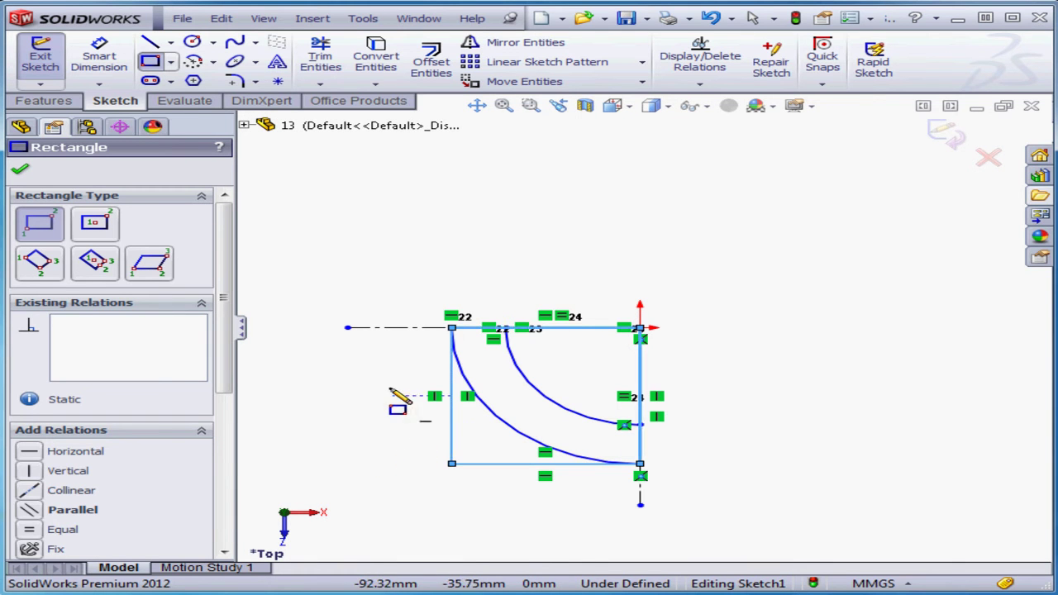
left_click(713, 18)
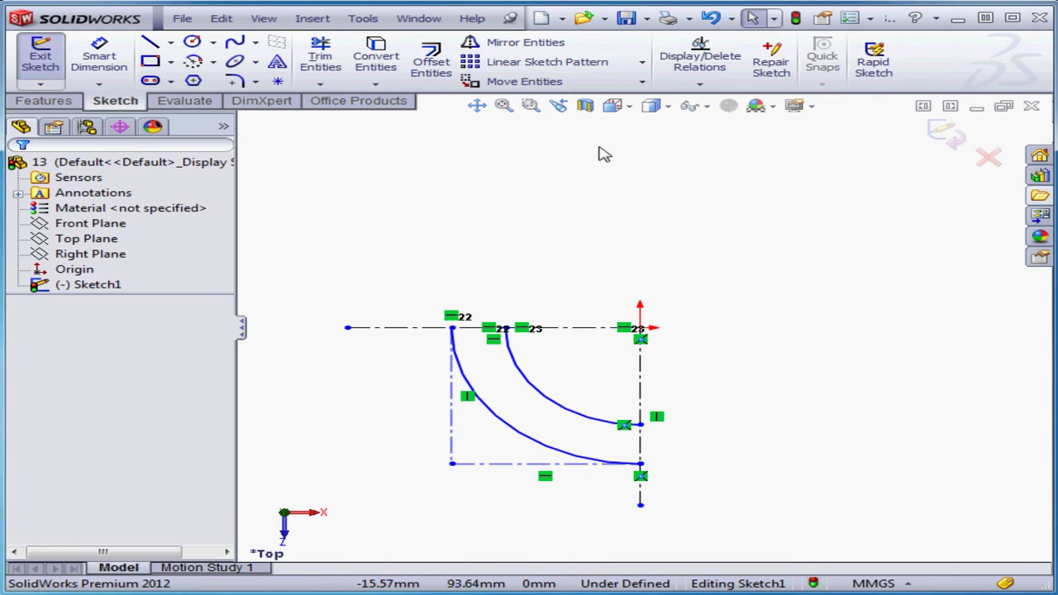
Draw a diagonal centerline about 100 mm long from the origin to the corner where the outer centerlines meet
left_click(171, 42)
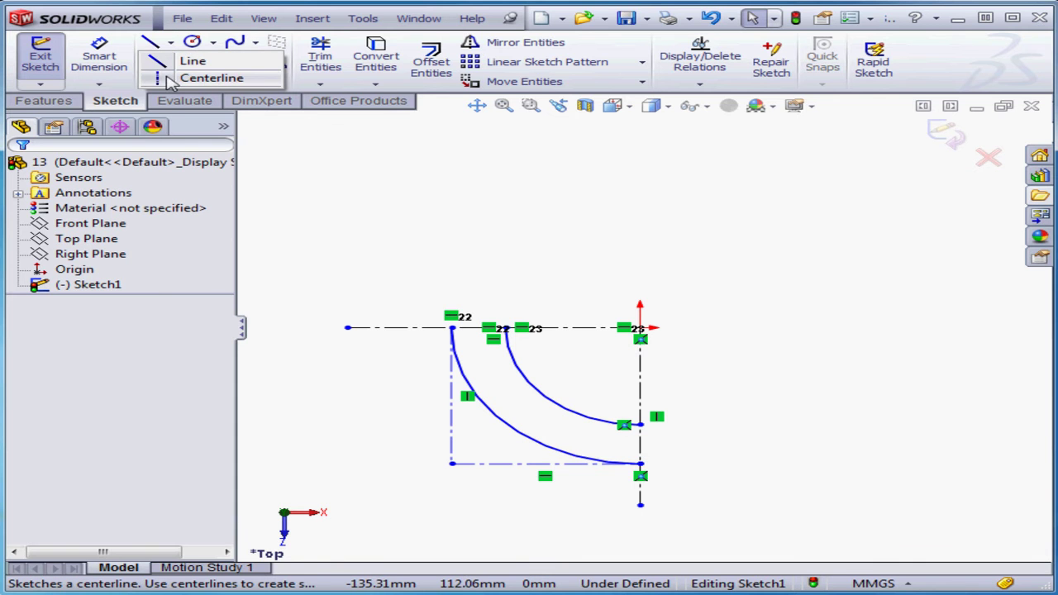
left_click(175, 76)
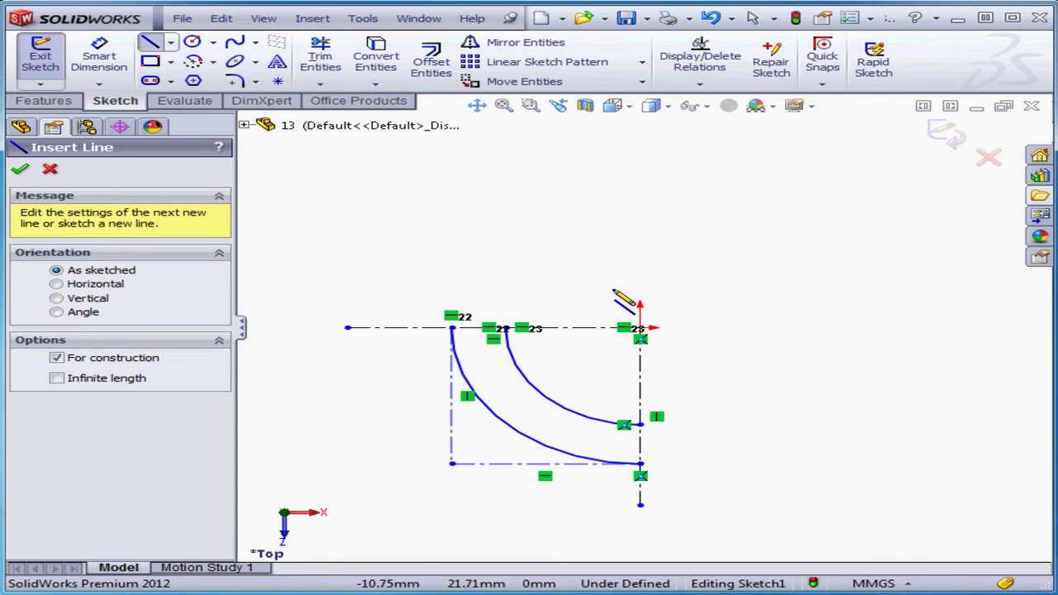
left_click(641, 329)
left_click(452, 463)
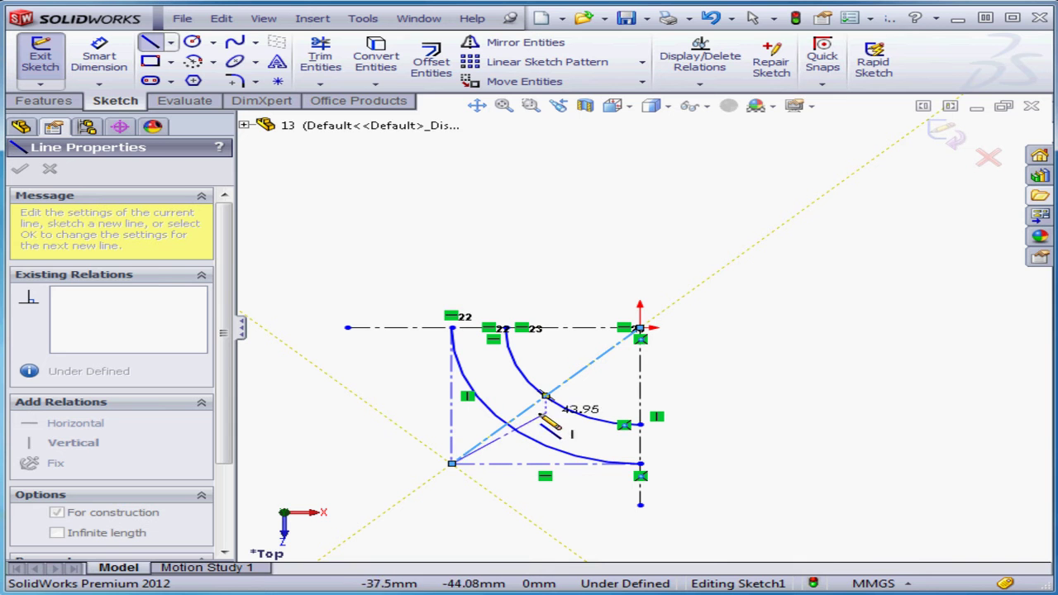
Sketch a circle of about 17 mm radius centered on the diagonal centerline, midway between the two arcs
left_click(192, 41)
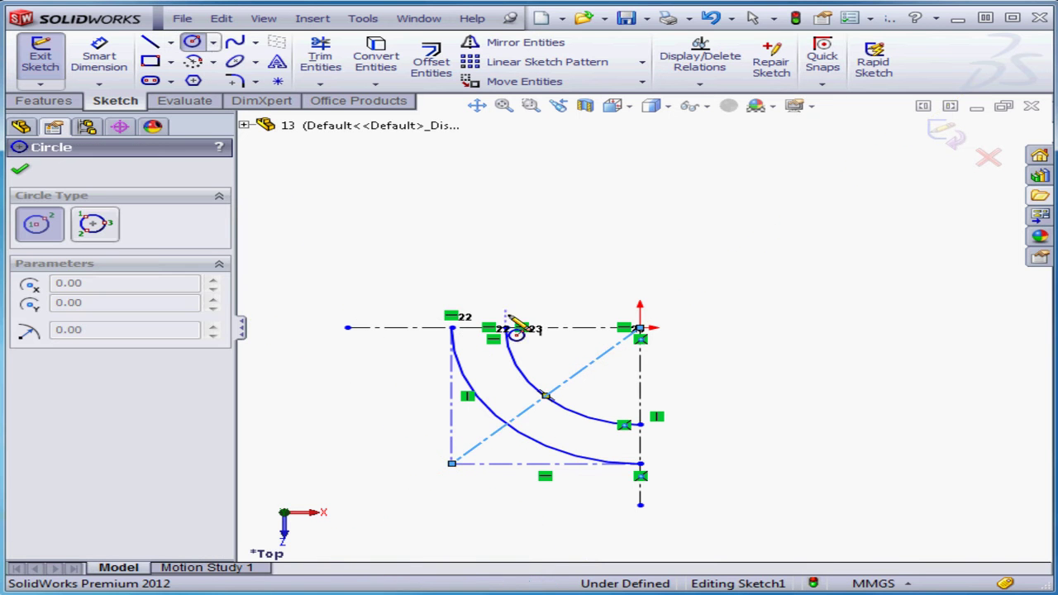
left_click(527, 410)
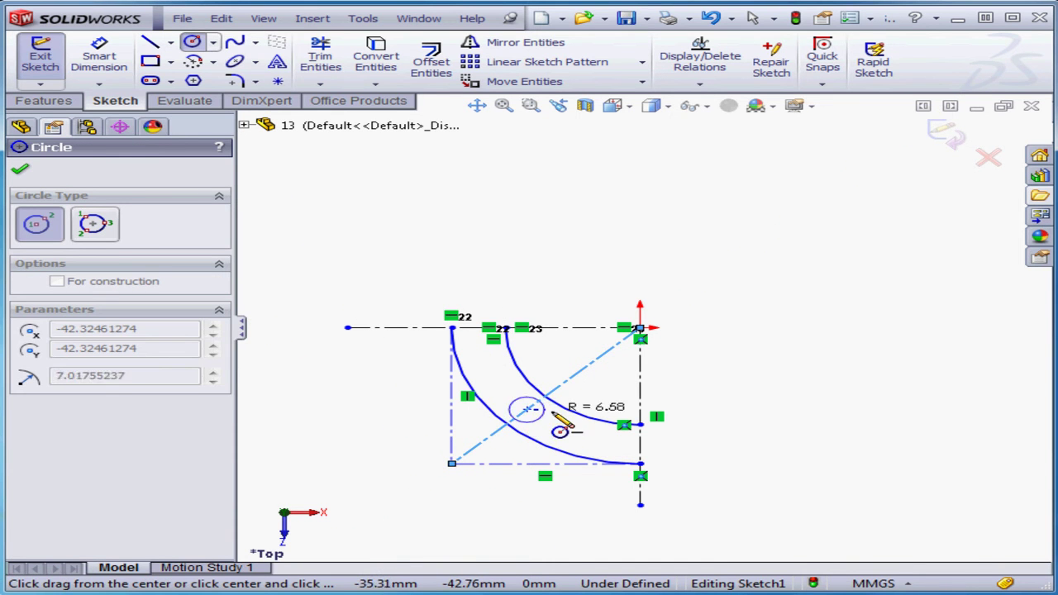
left_click(580, 427)
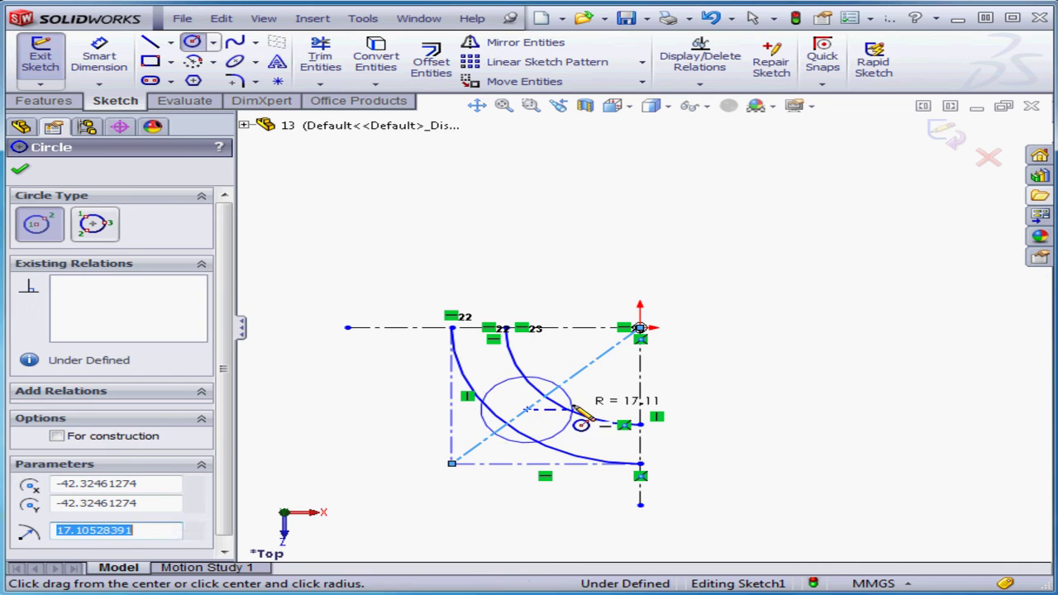
left_click(20, 171)
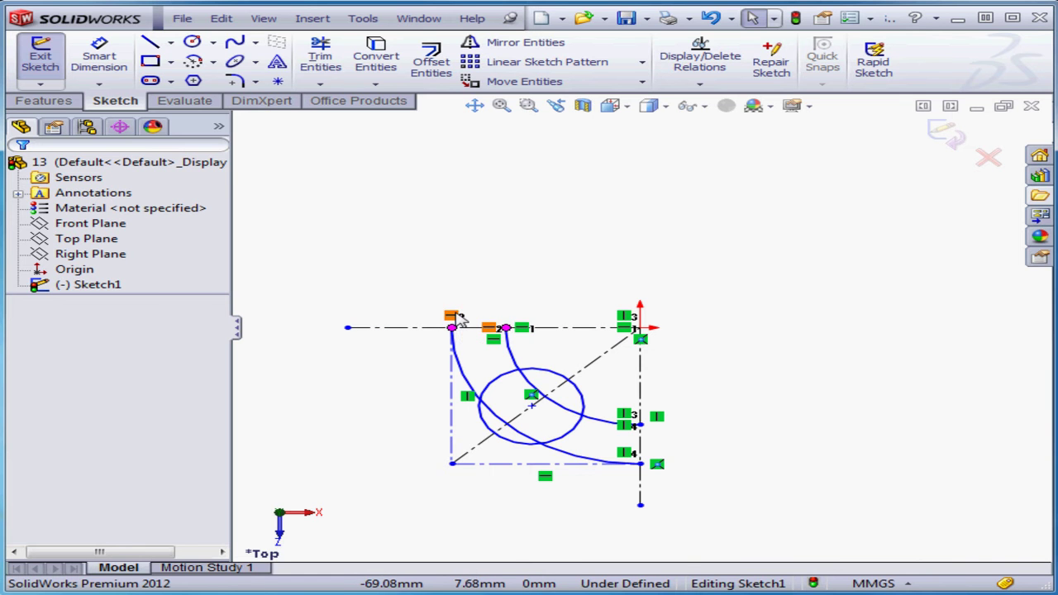
Try moving the corner point of the outer centerlines outward along the diagonal, then undo the move
mouse_move(453, 467)
left_mouse_down()
mouse_move(376, 513)
mouse_move(513, 458)
mouse_move(396, 500)
mouse_move(450, 484)
left_mouse_up()
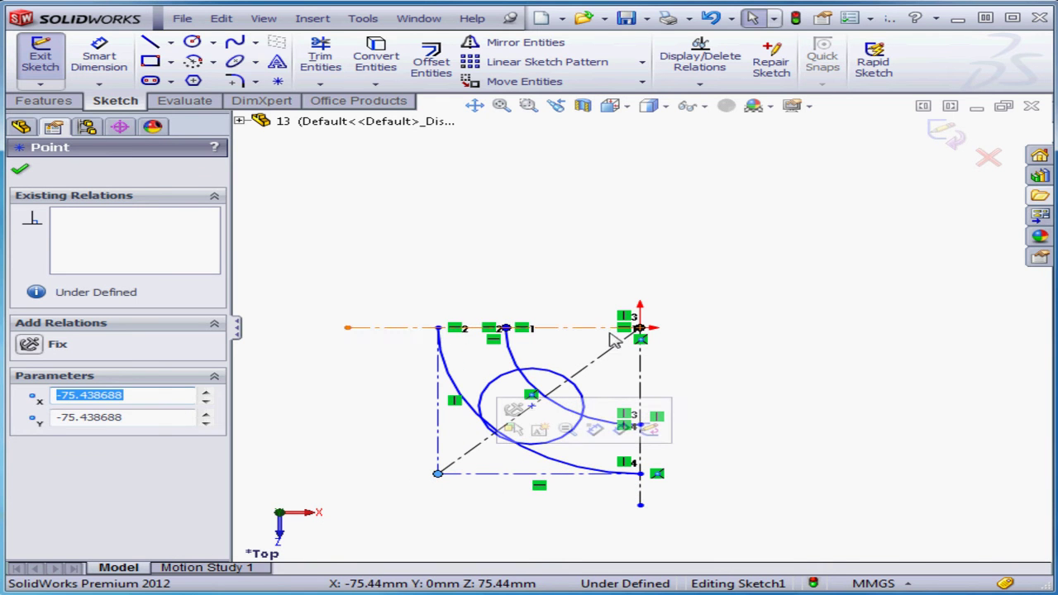
left_click(721, 23)
left_click(721, 22)
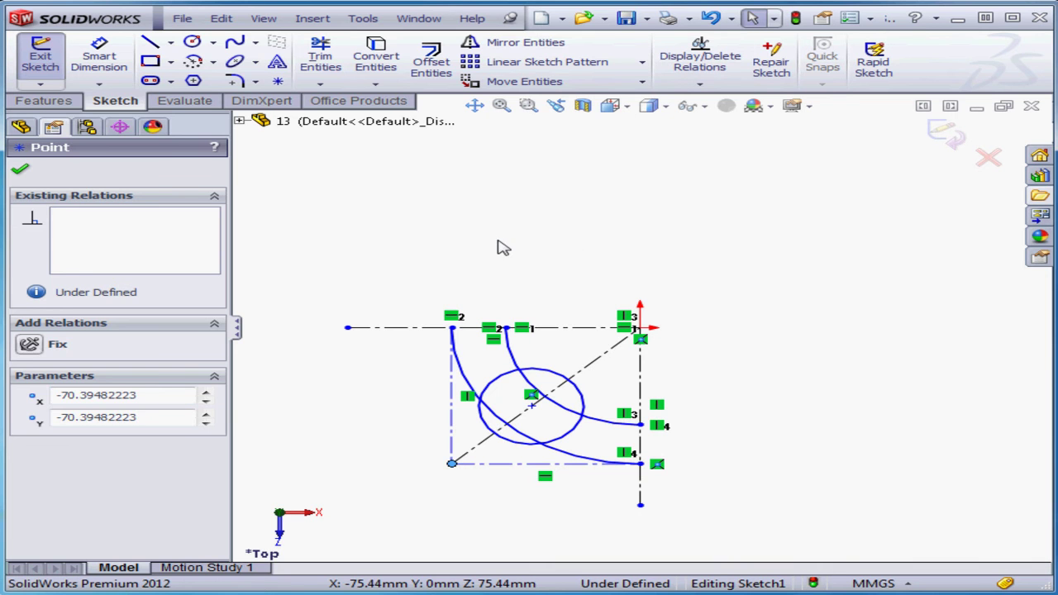
left_click(573, 224)
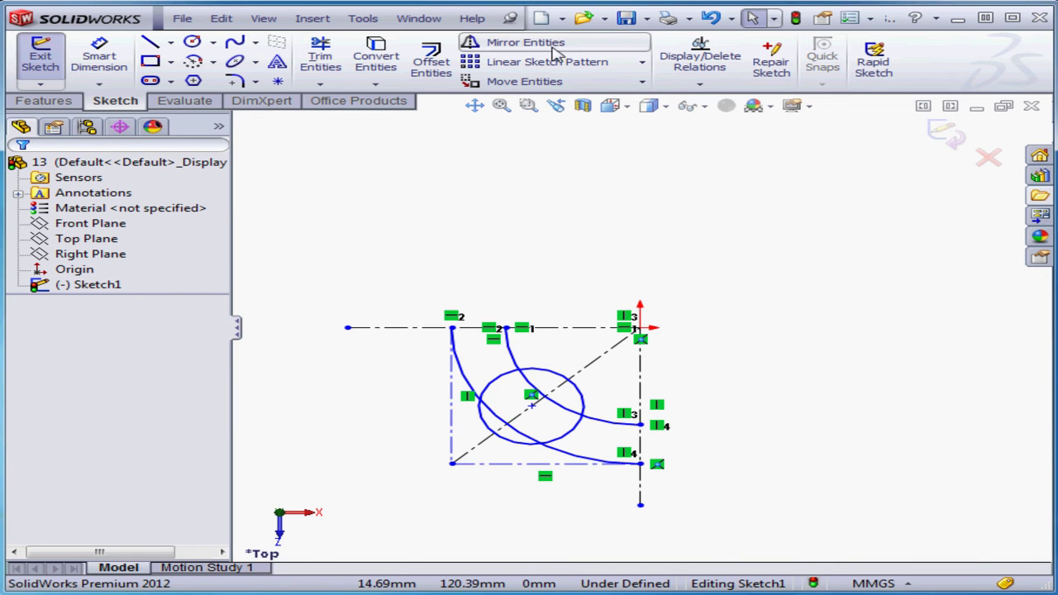
Mirror both arcs, the circle, the diagonal and the outer centerlines about the horizontal centerline, keeping the originals
left_click(526, 43)
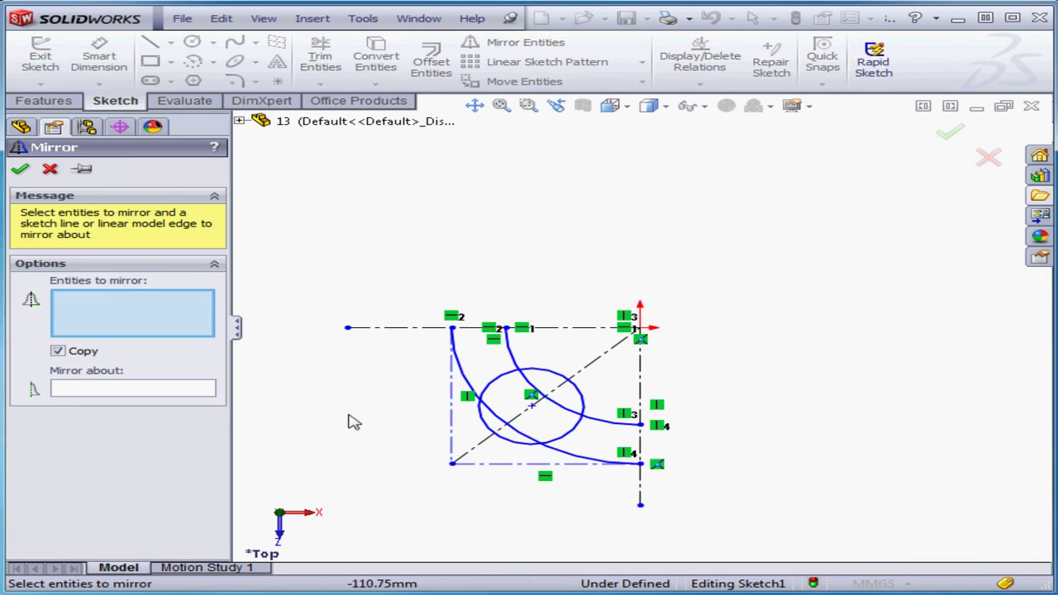
mouse_move(624, 519)
left_mouse_down()
mouse_move(482, 359)
mouse_move(386, 353)
left_mouse_up()
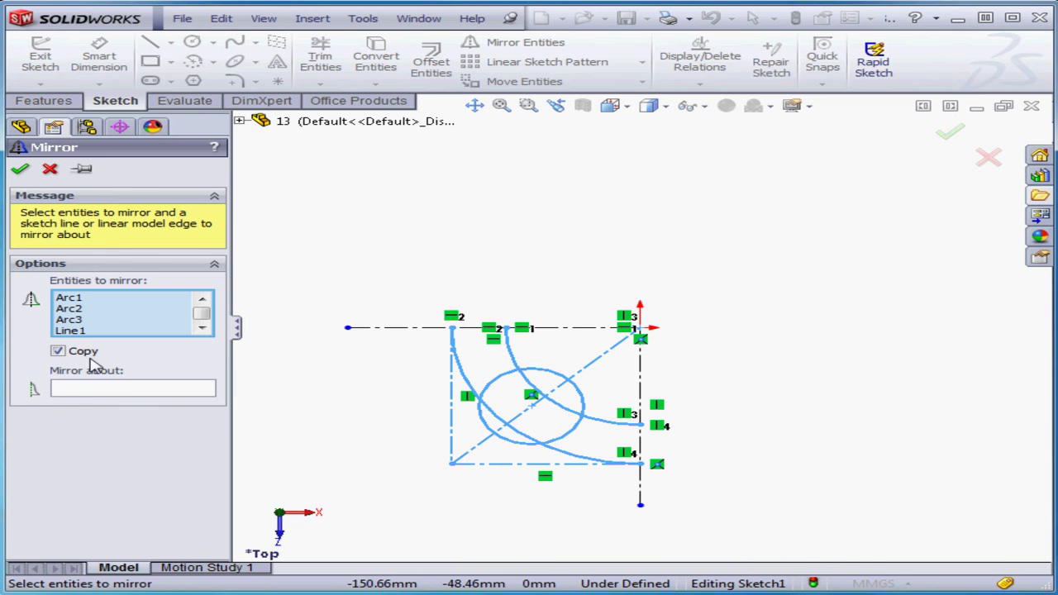
left_click(107, 393)
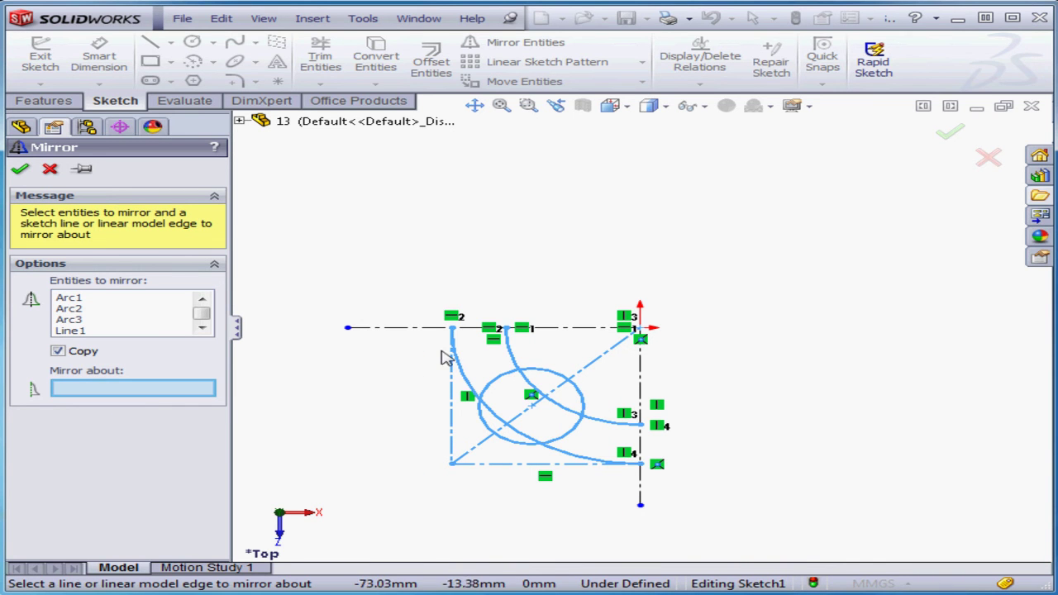
left_click(416, 328)
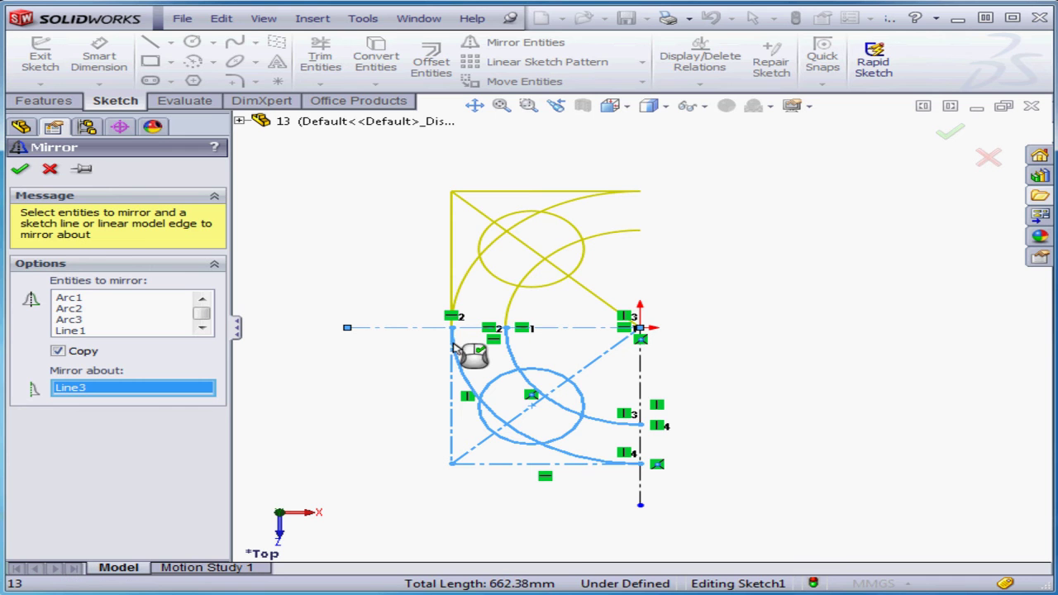
left_click(20, 169)
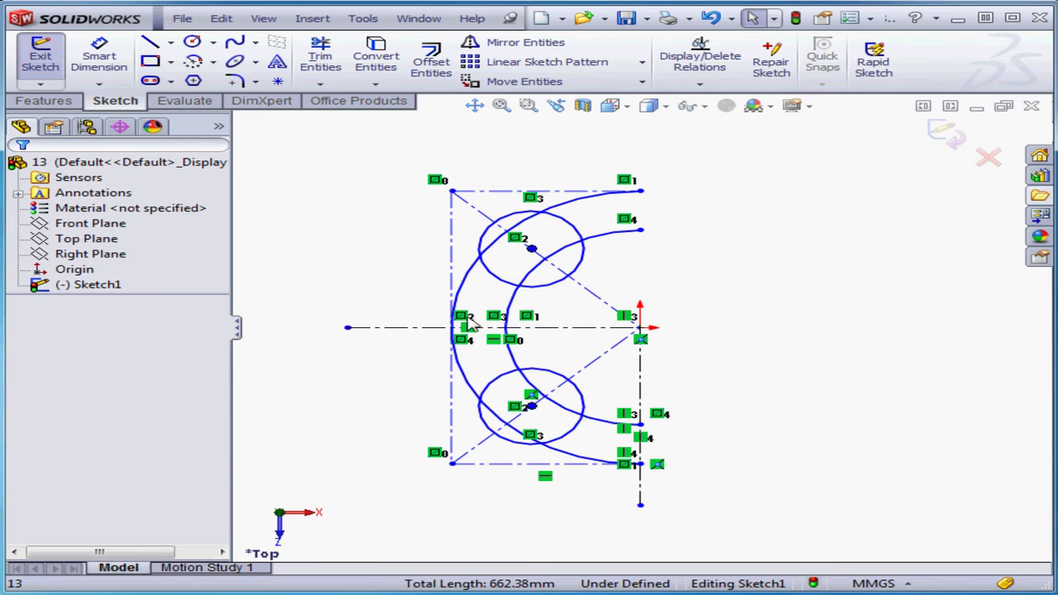
Examine the Symmetric relation between the upper and lower corner points of the outer centerlines
left_click(463, 250)
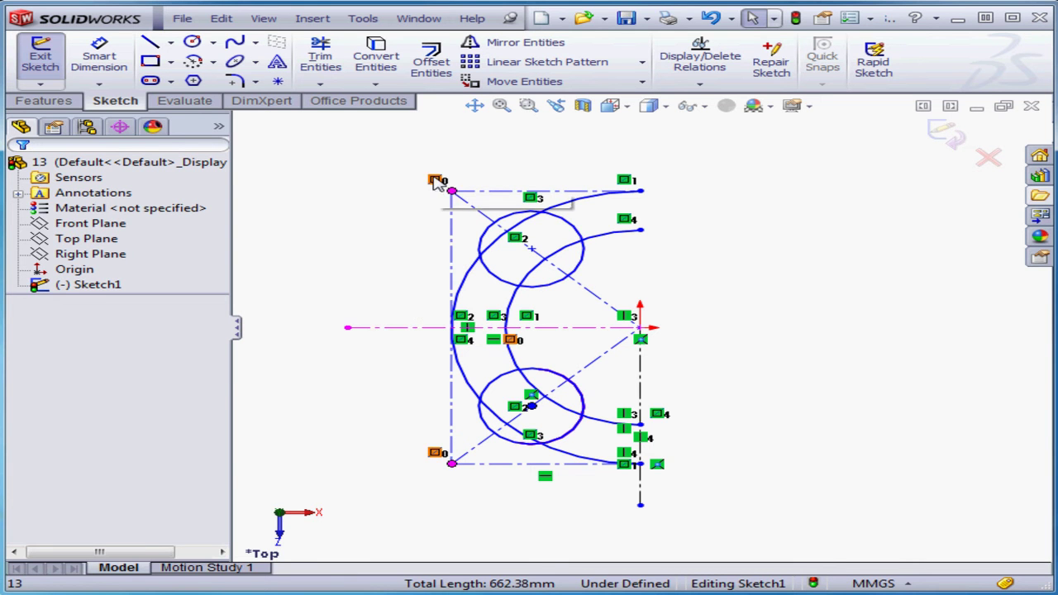
left_click(432, 172)
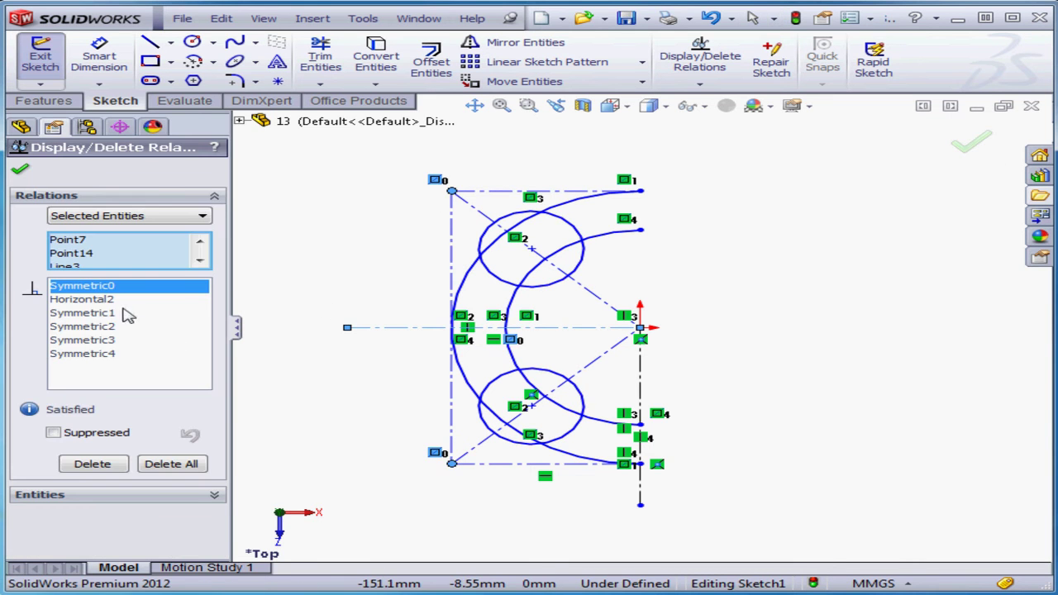
left_click(20, 169)
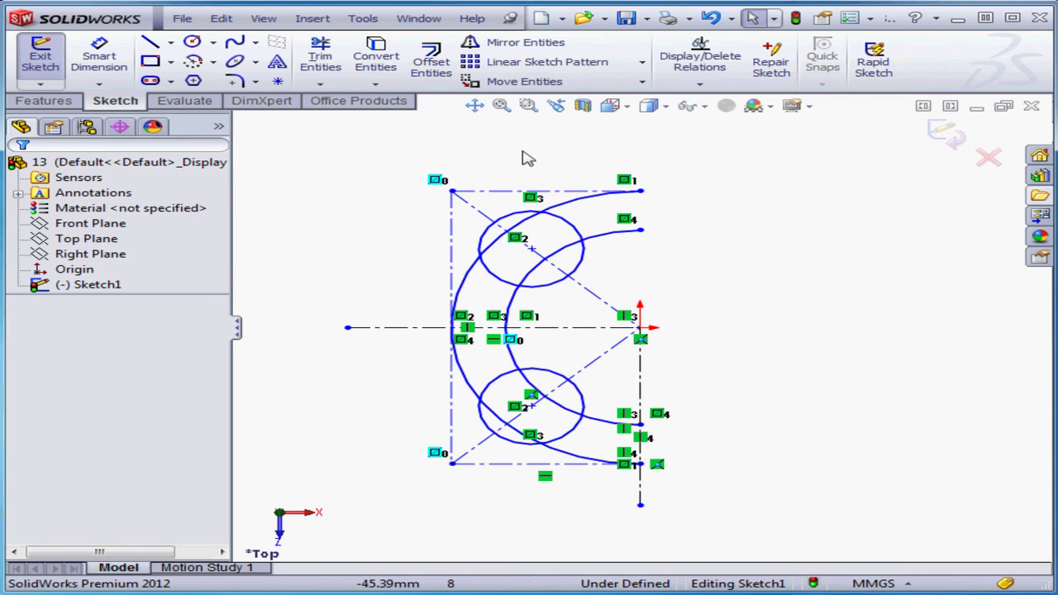
Mirror the inner and outer arcs about the vertical centerline through the origin, with Copy enabled
left_click(523, 45)
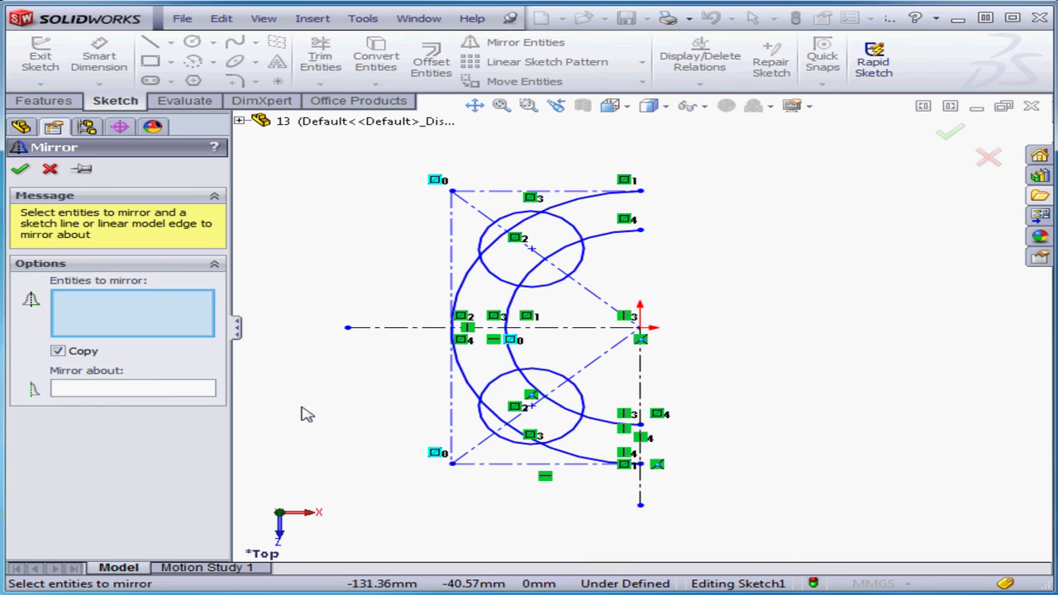
left_click(620, 232)
left_click(595, 210)
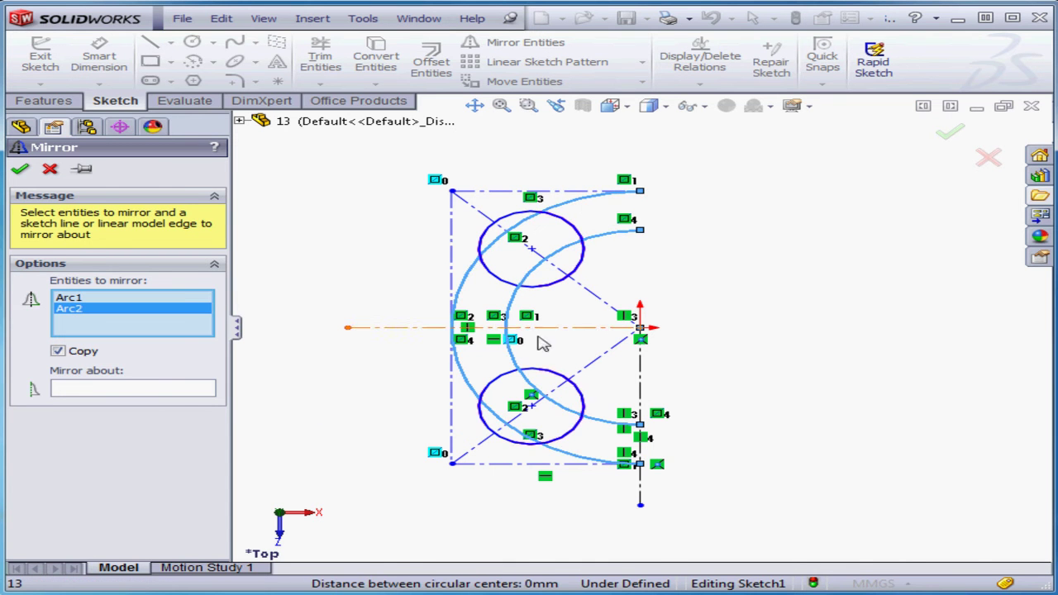
left_click(93, 391)
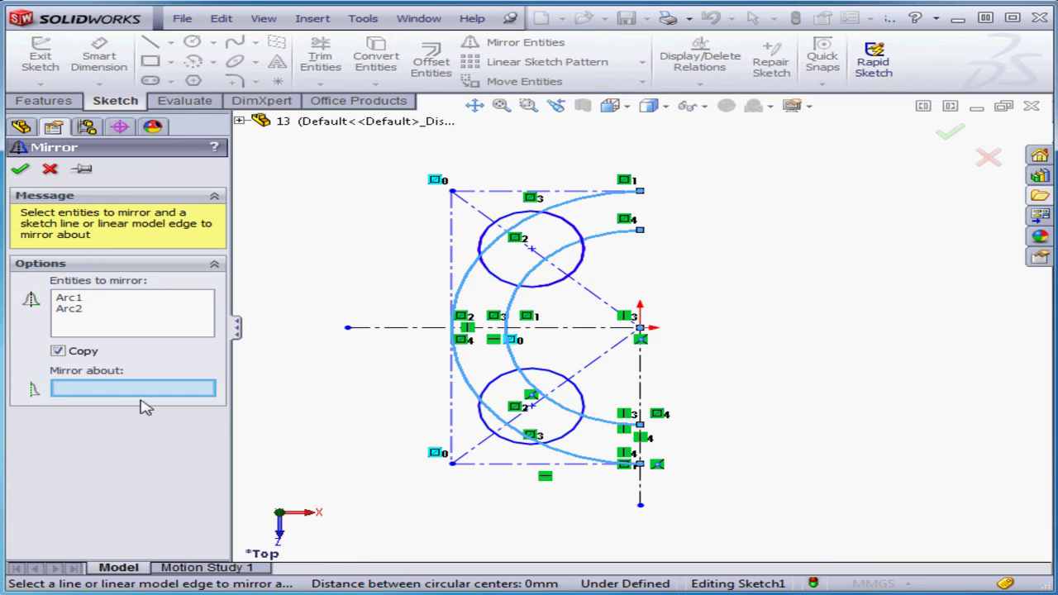
left_click(641, 496)
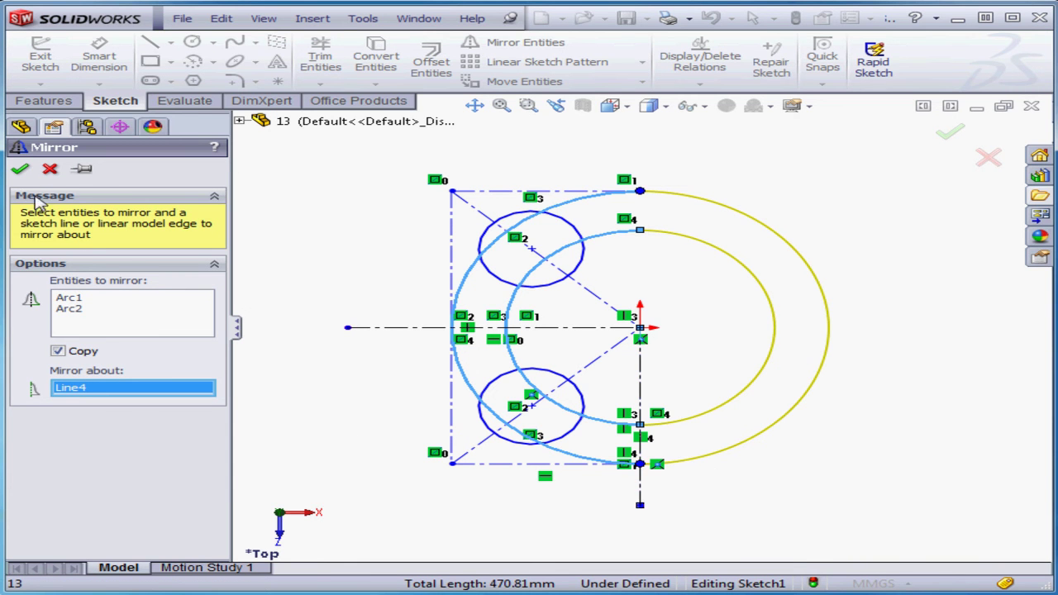
left_click(20, 170)
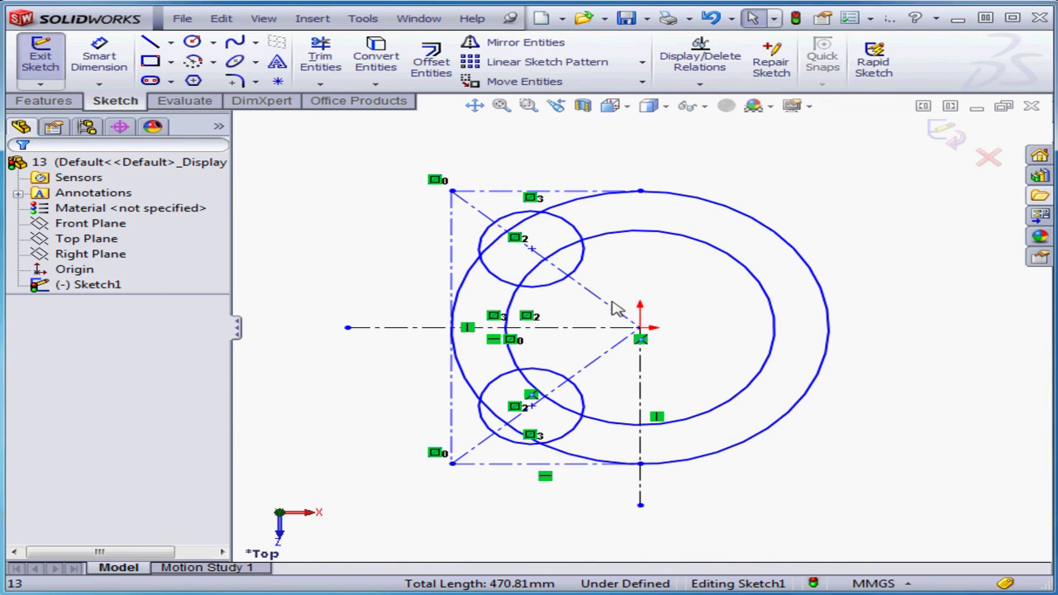
Mirror the upper circle and its diagonal centerline about the vertical centerline with Copy turned off
left_click(519, 45)
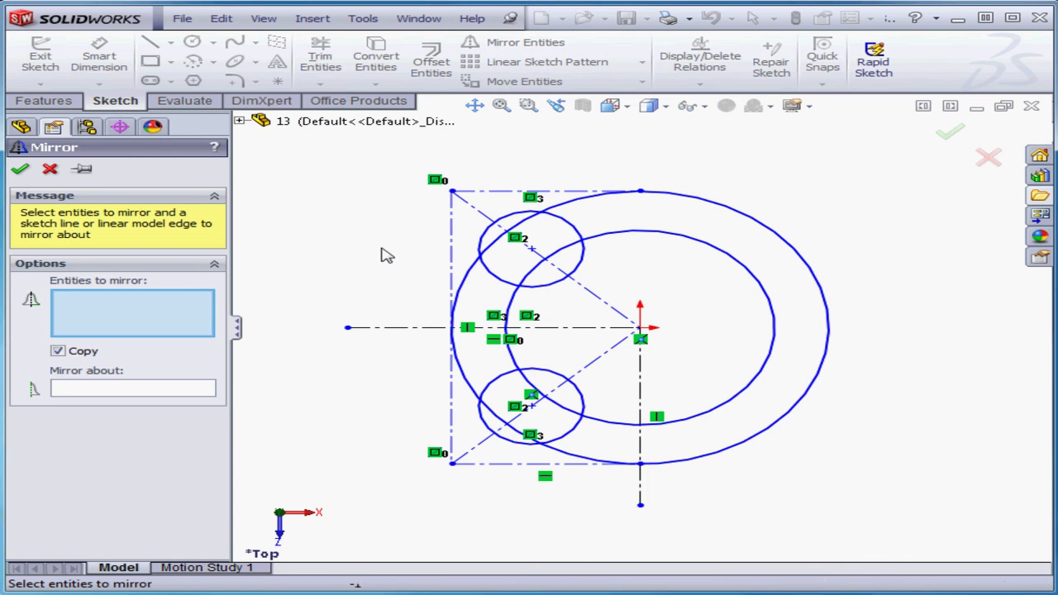
left_click(488, 220)
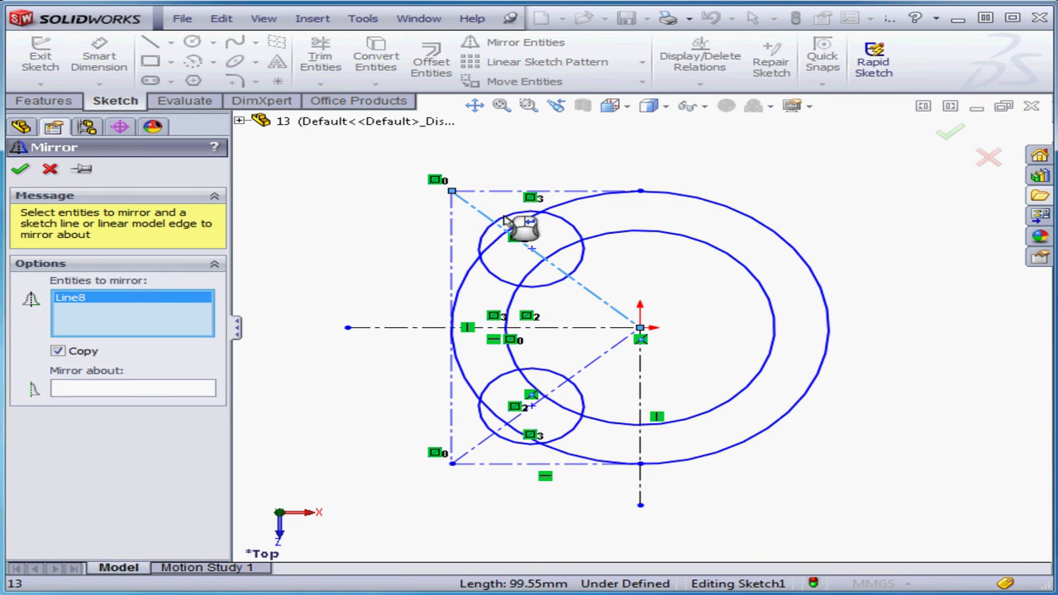
left_click(584, 239)
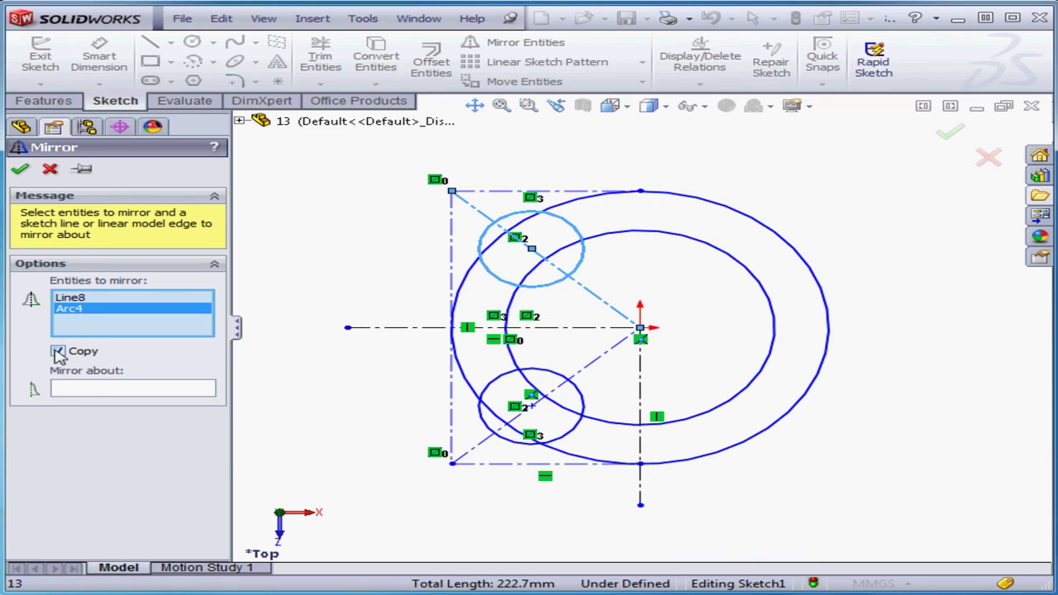
left_click(94, 389)
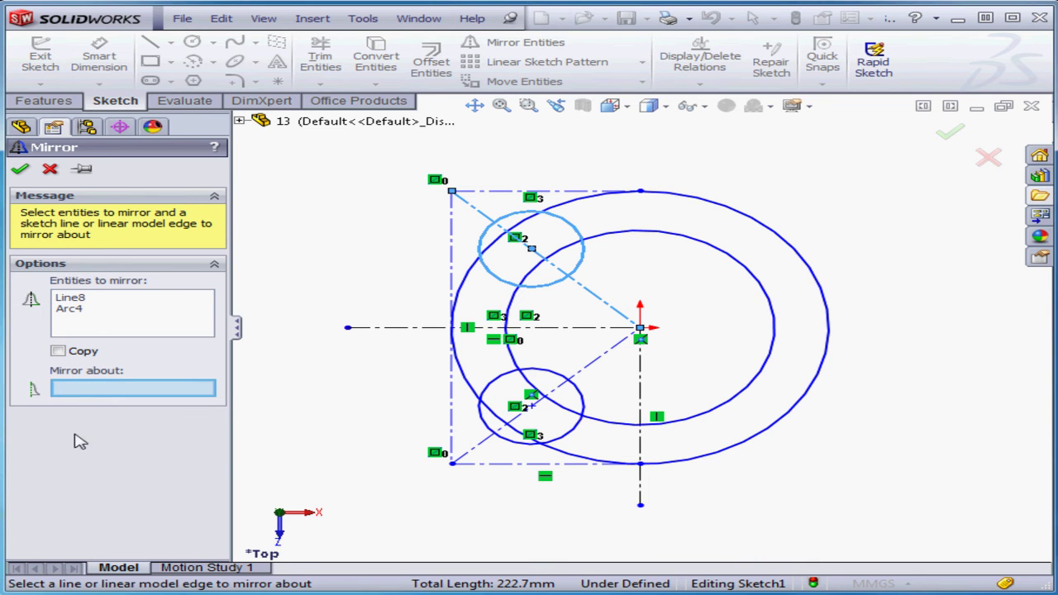
left_click(643, 491)
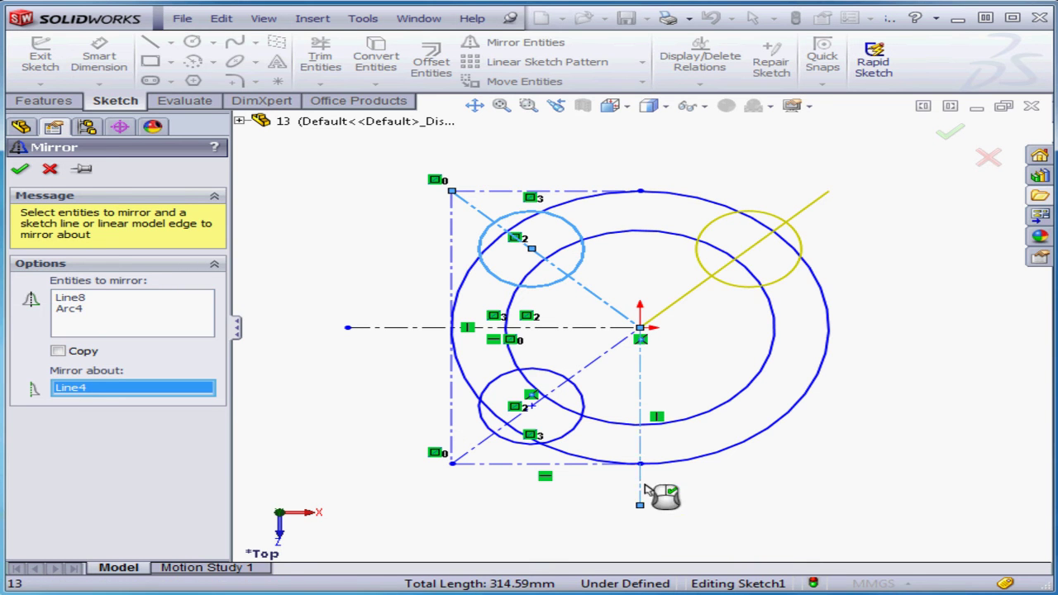
left_click(21, 170)
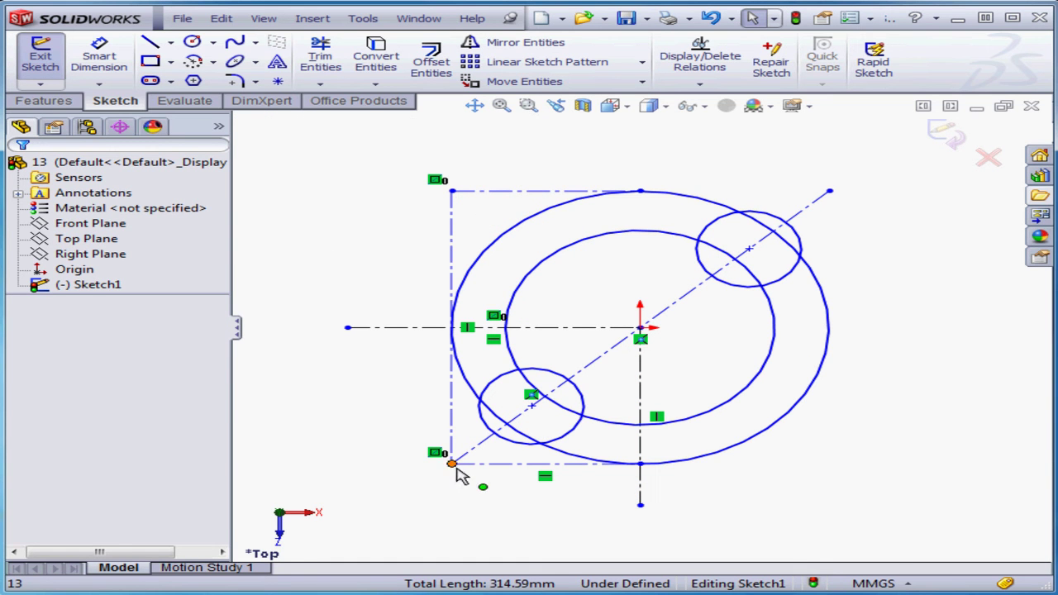
Try moving the lower corner point of the outer centerlines away from the ring, then undo it
left_click_drag(451, 465, 409, 493)
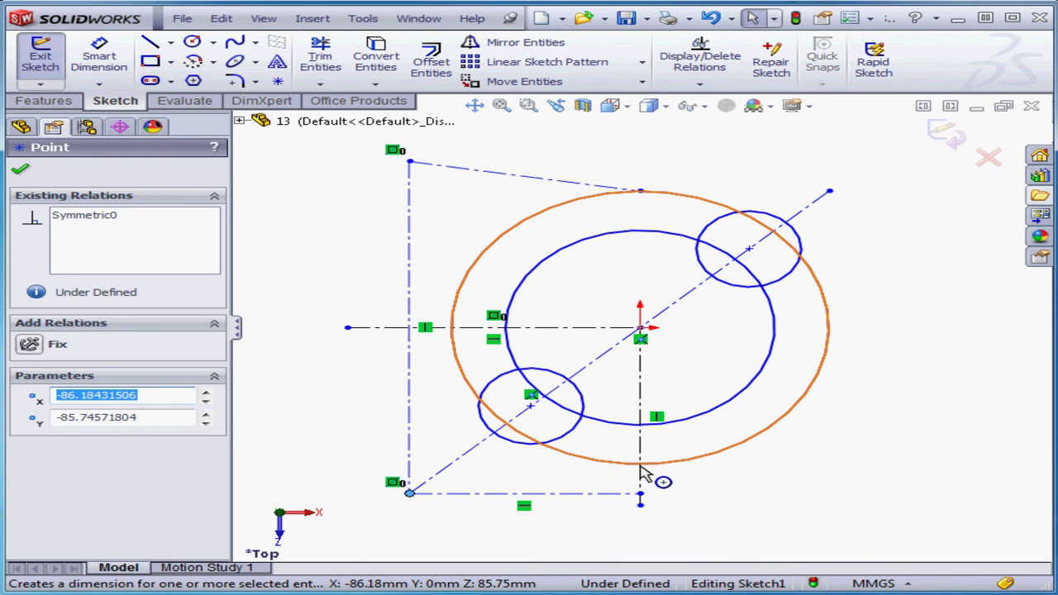
left_click(770, 58)
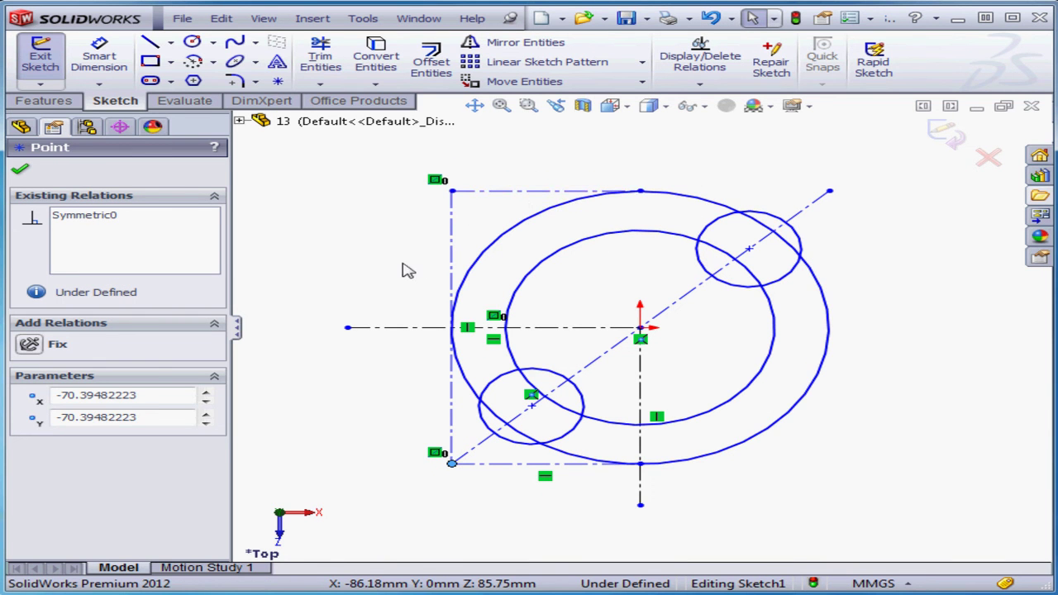
Examine the line properties of the vertical outer centerline and the two diagonal centerlines
left_click(451, 260)
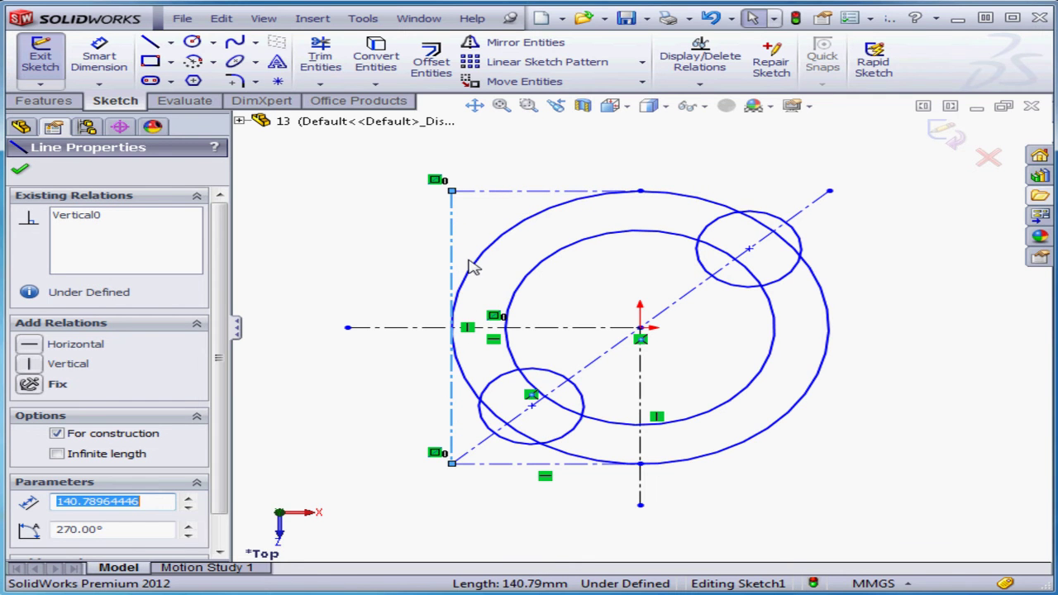
left_click(607, 367)
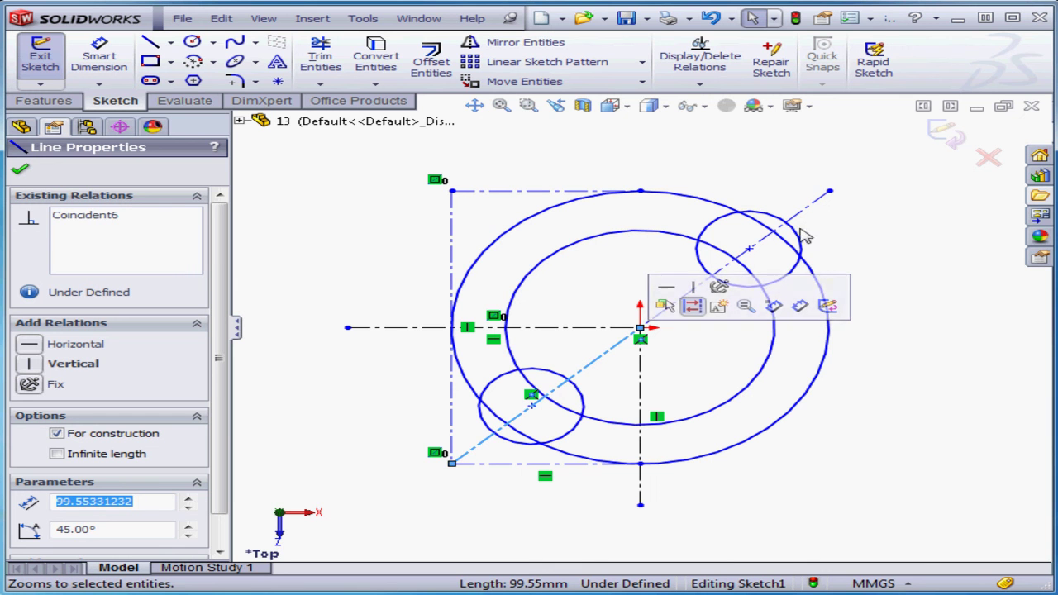
left_click(822, 207)
left_click(625, 359)
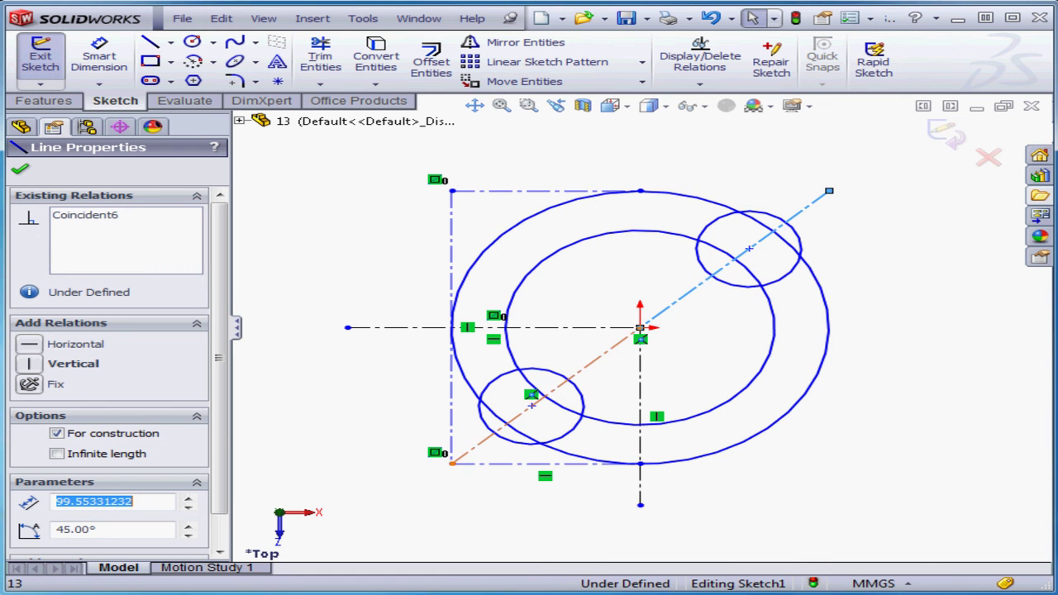
left_click(20, 169)
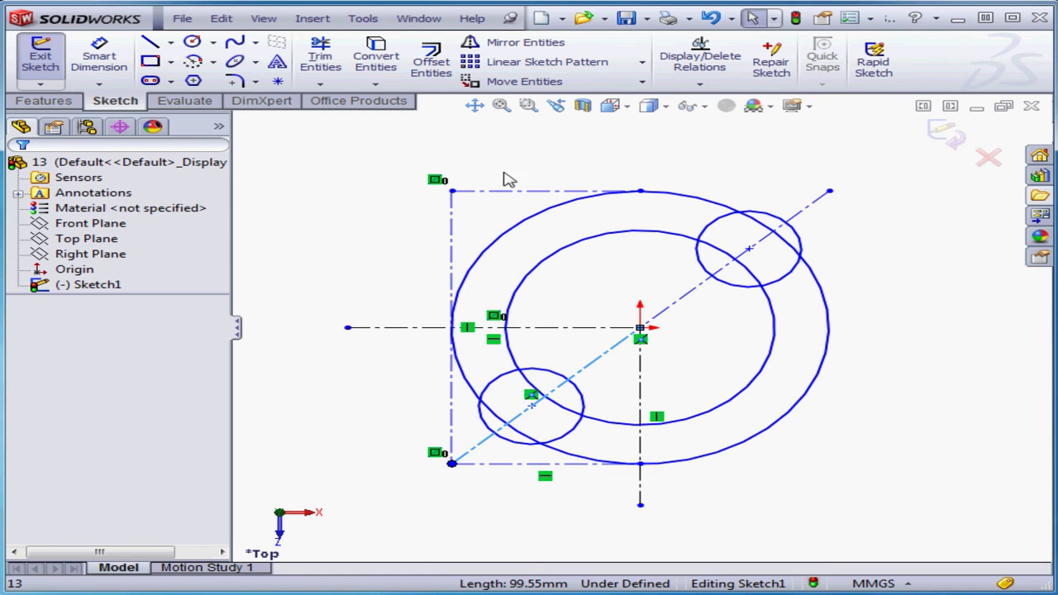
Add a Horizontal relation to the upper outer centerline that meets the top of the outer ring
left_click(538, 191)
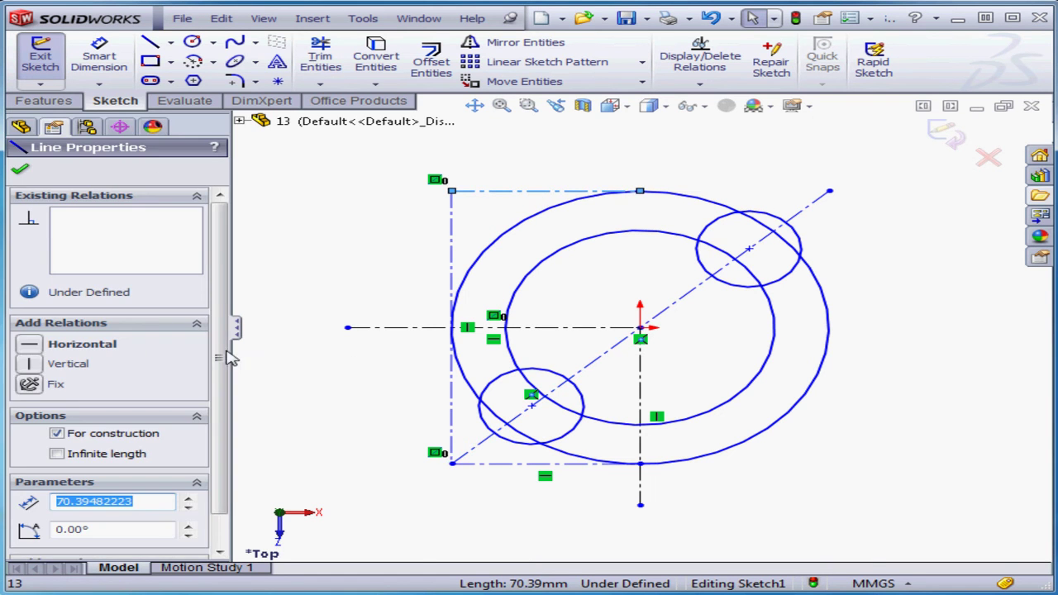
left_click(32, 347)
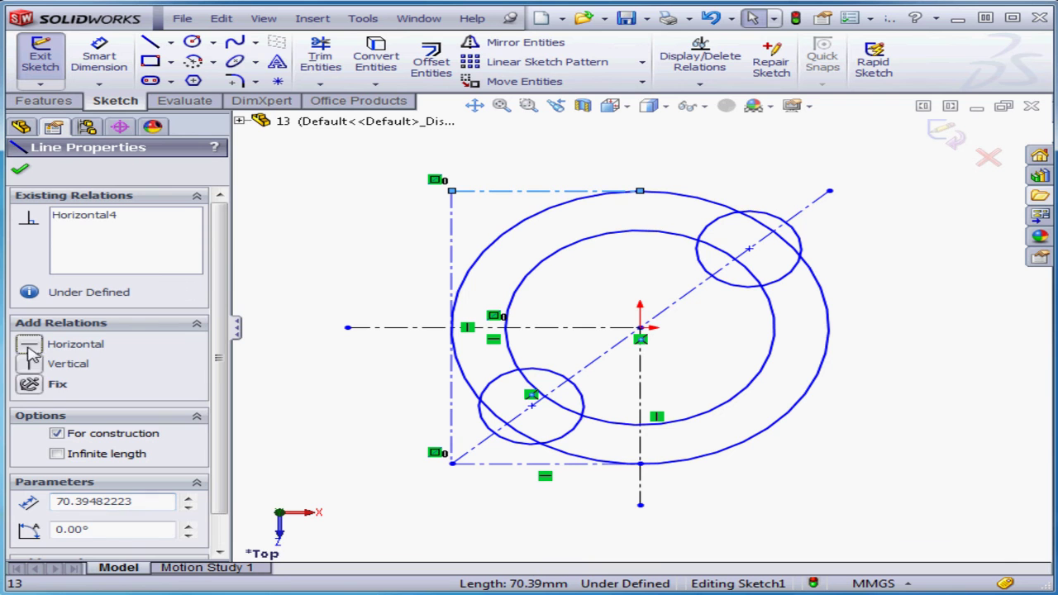
left_click(20, 168)
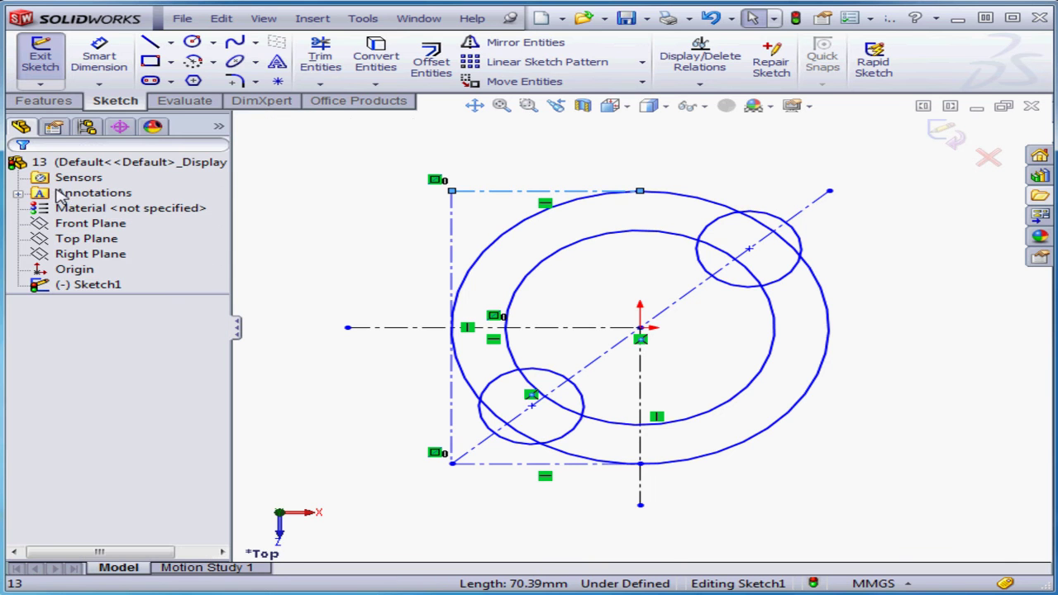
Add a Tangent relation between the outer ring circle and the vertical outer centerline
left_click(488, 255)
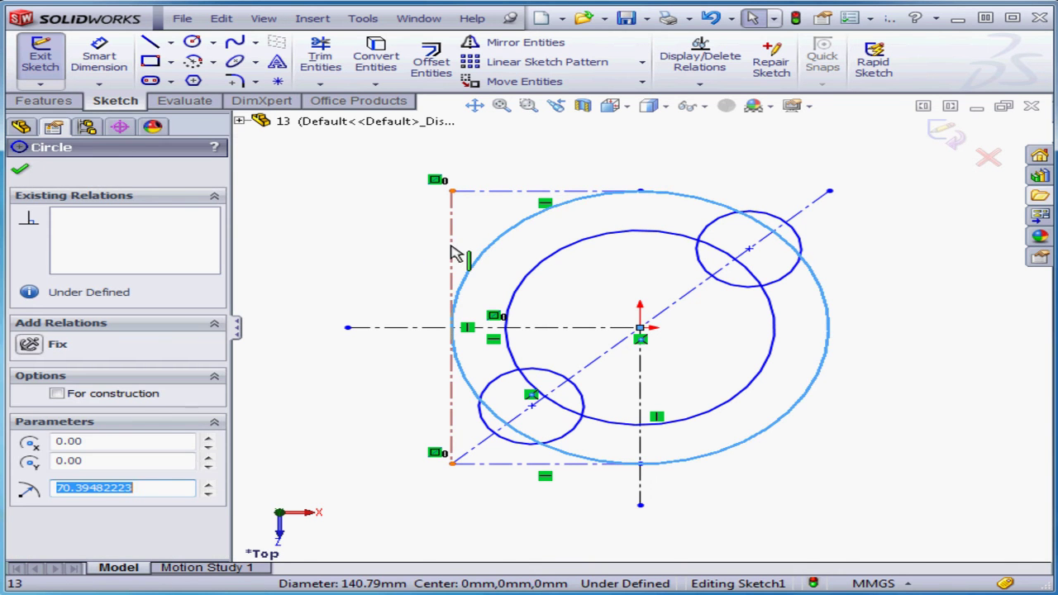
left_click(451, 253, "ctrl")
left_click(30, 443)
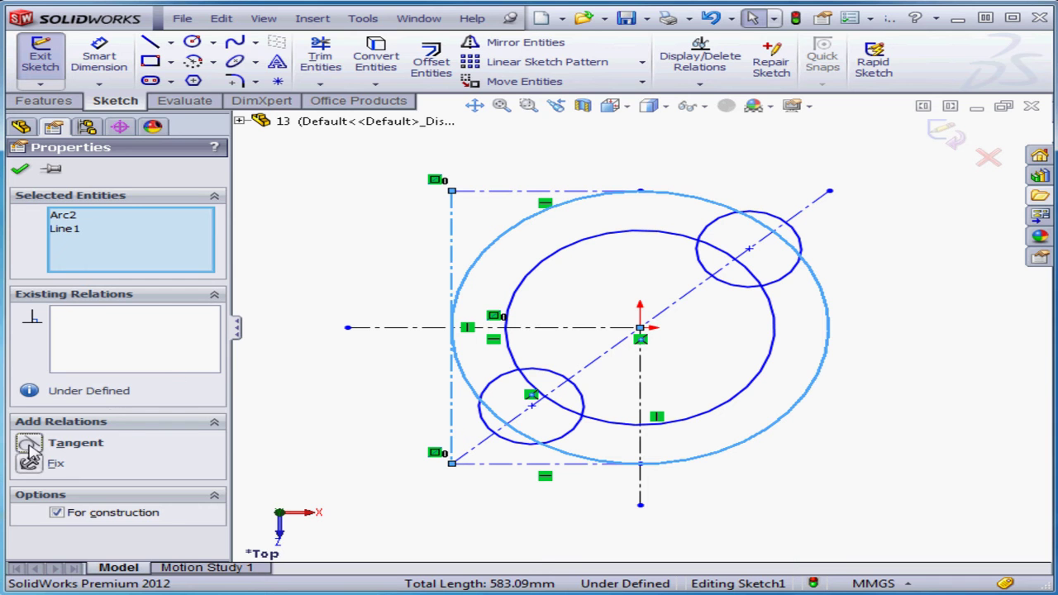
left_click(20, 169)
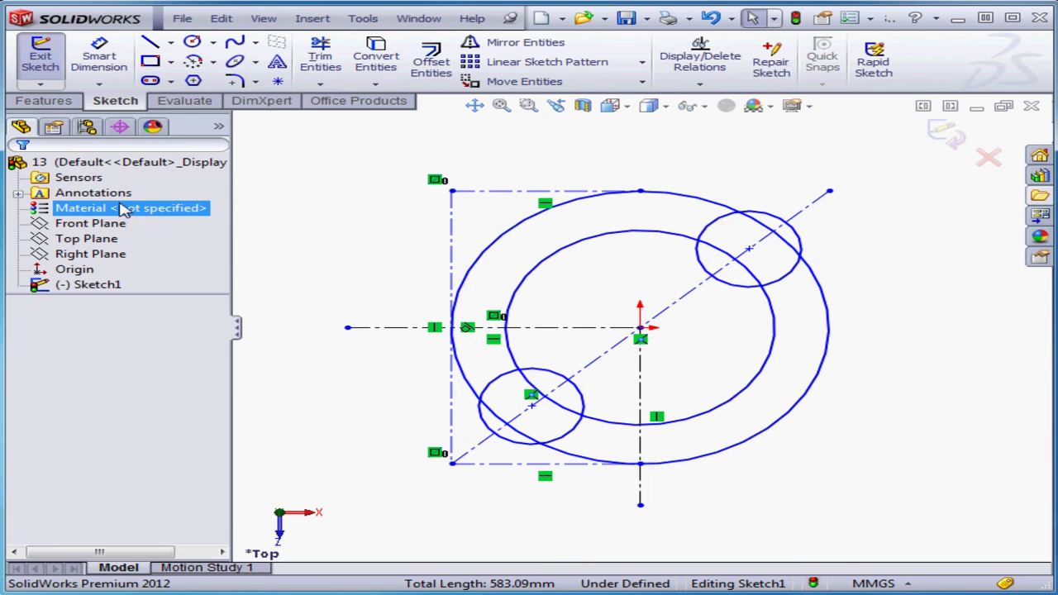
Add an Equal relation between the two small circles on the diagonal centerlines
left_click(585, 405)
left_click(792, 288, "ctrl")
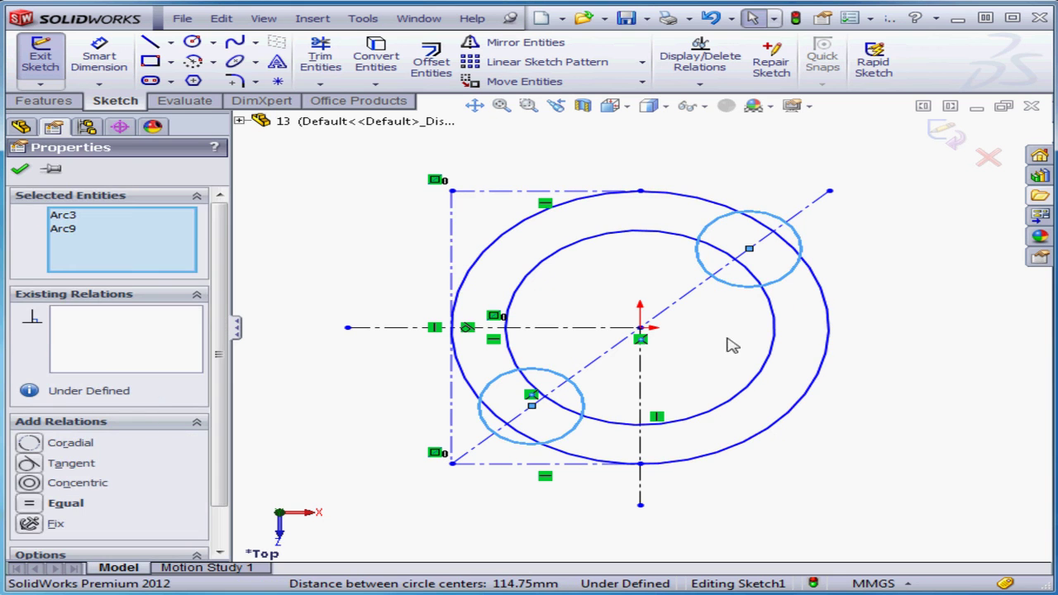
left_click(29, 503)
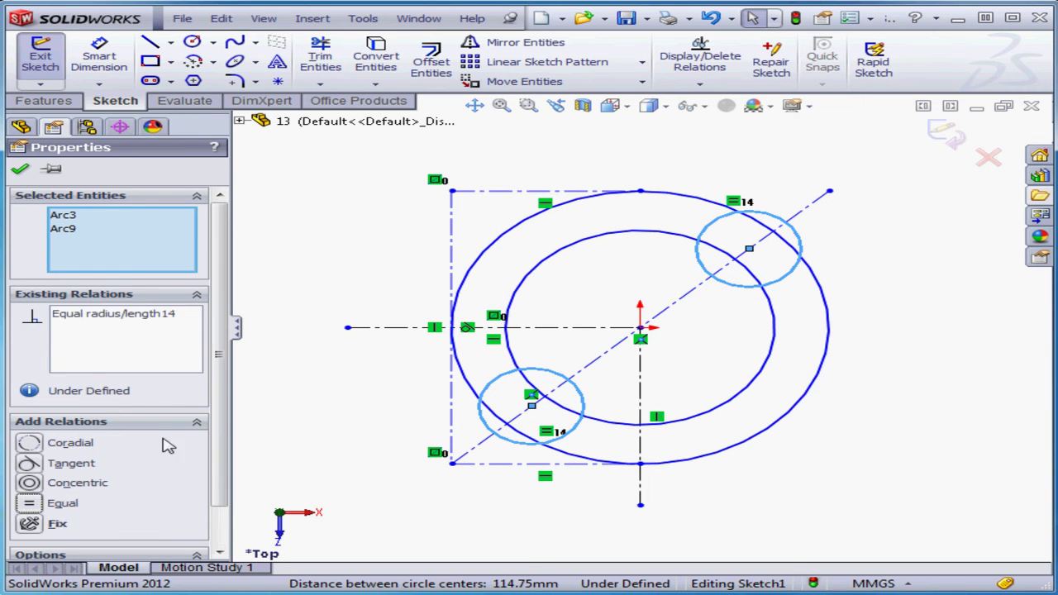
left_click(20, 169)
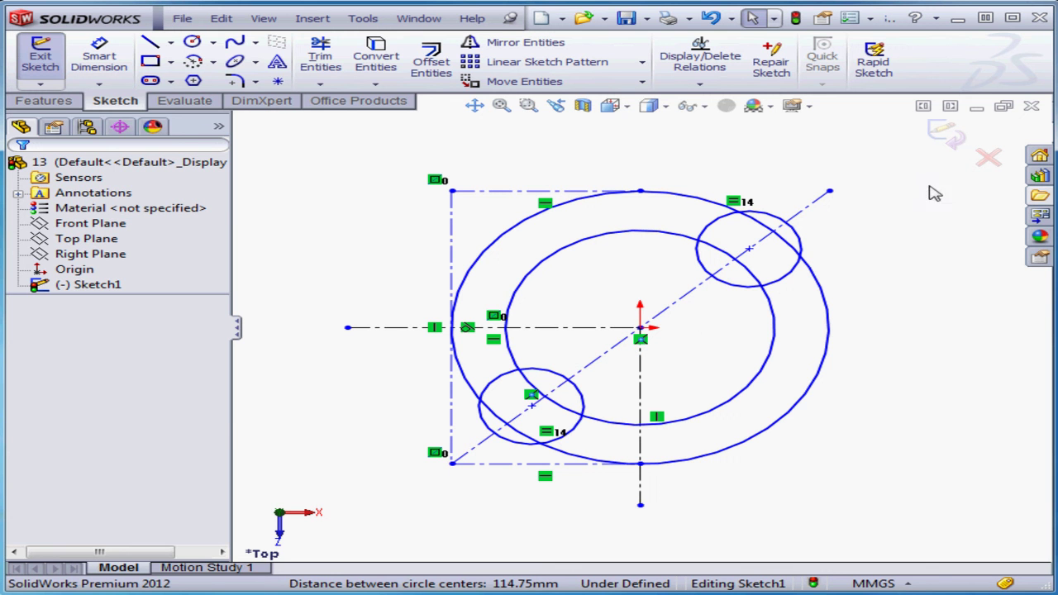
Try moving the outer end point of the upper diagonal centerline away from its small circle, then undo the move
left_click_drag(833, 194, 885, 241)
left_click(707, 20)
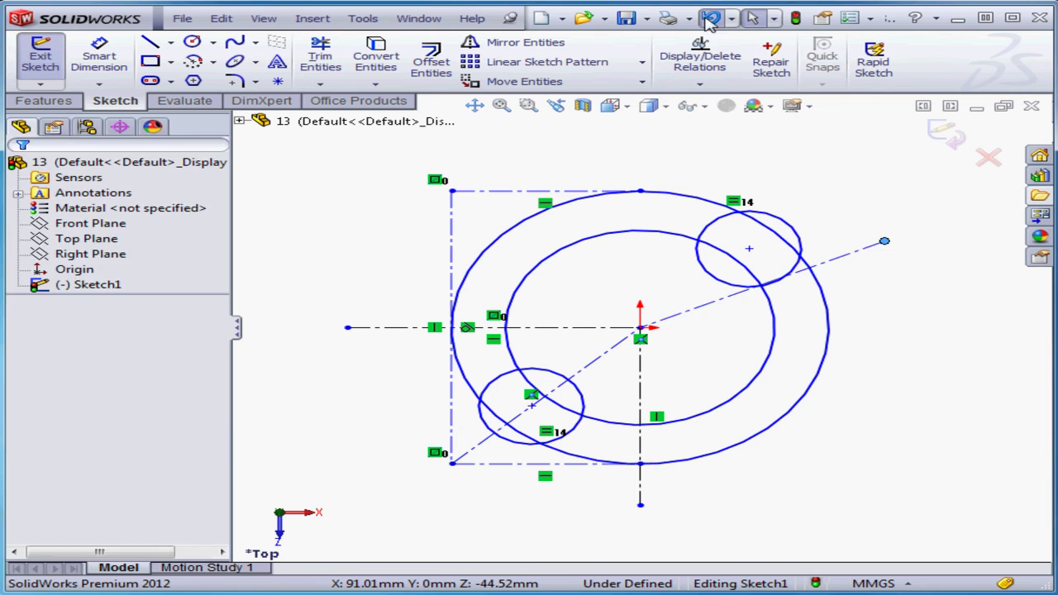
Add a Collinear relation between the lower and upper diagonal centerlines that meet at the origin
left_click(616, 353)
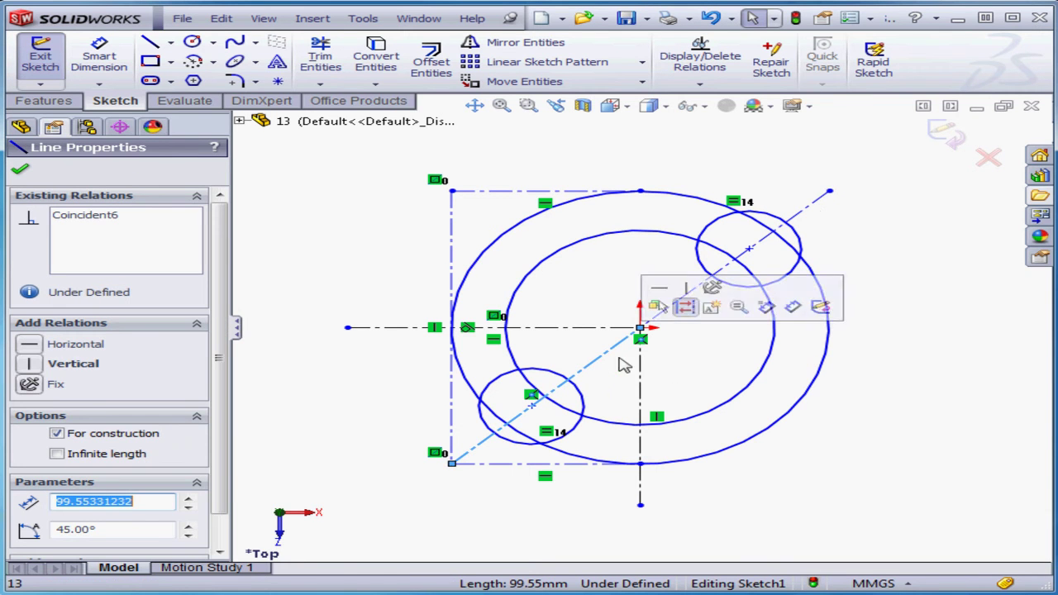
left_click(814, 209, "ctrl")
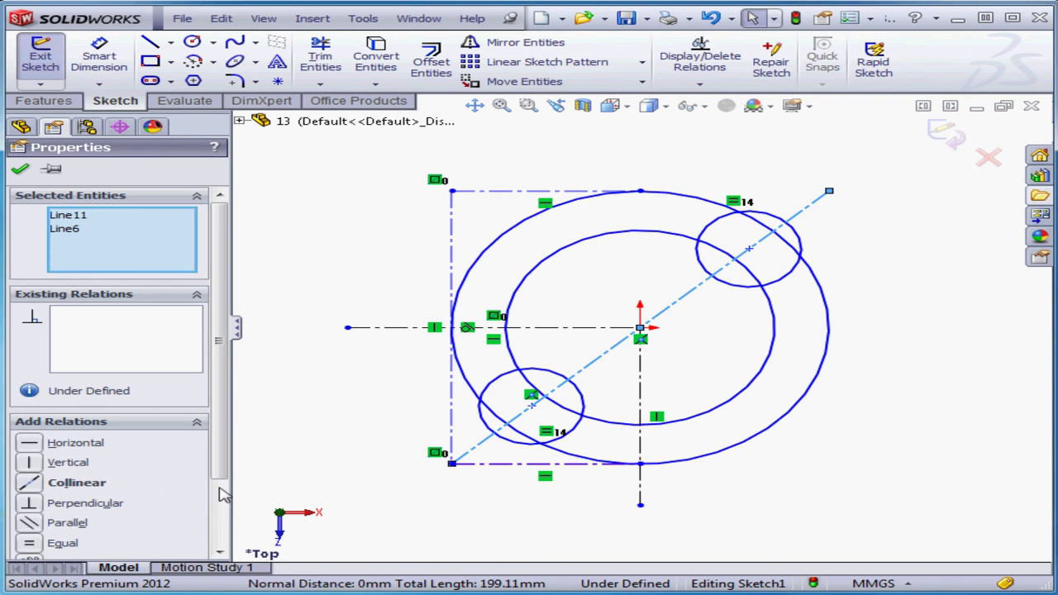
left_click(30, 483)
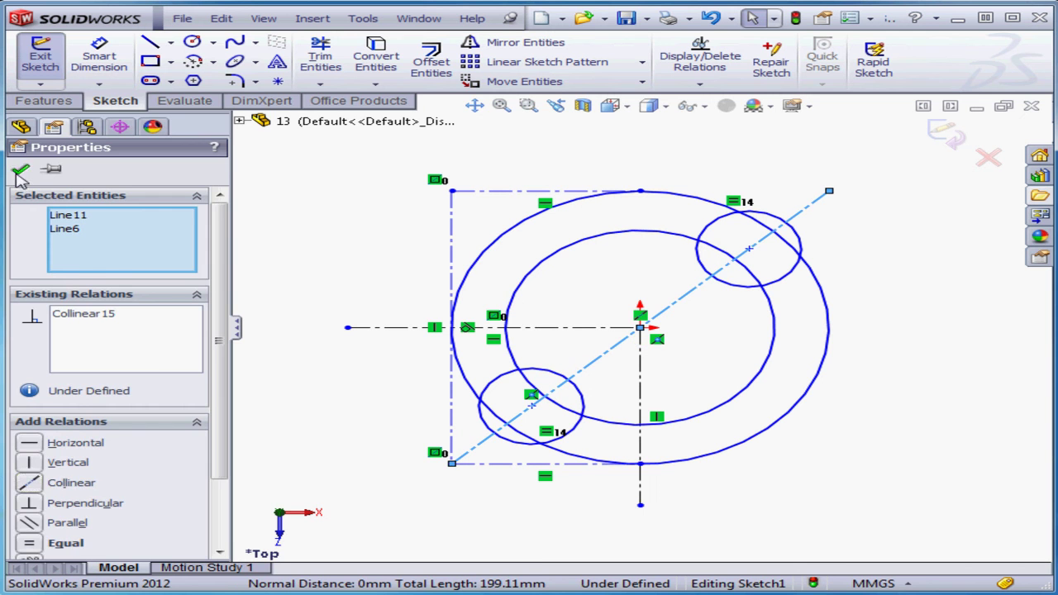
key("Escape")
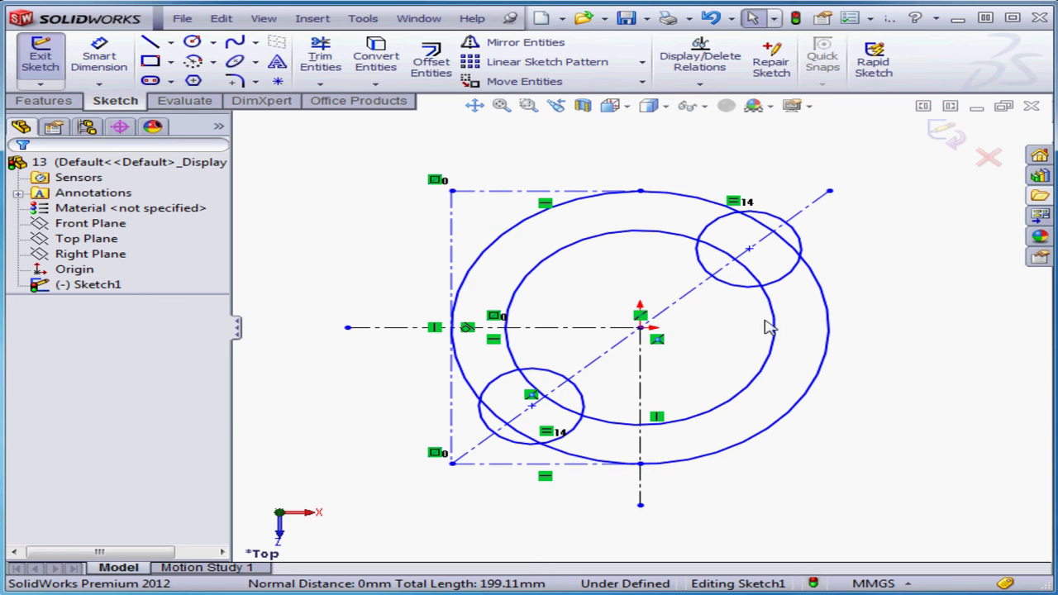
Make the center point of the upper small circle coincident with the upper diagonal centerline
left_click(750, 250)
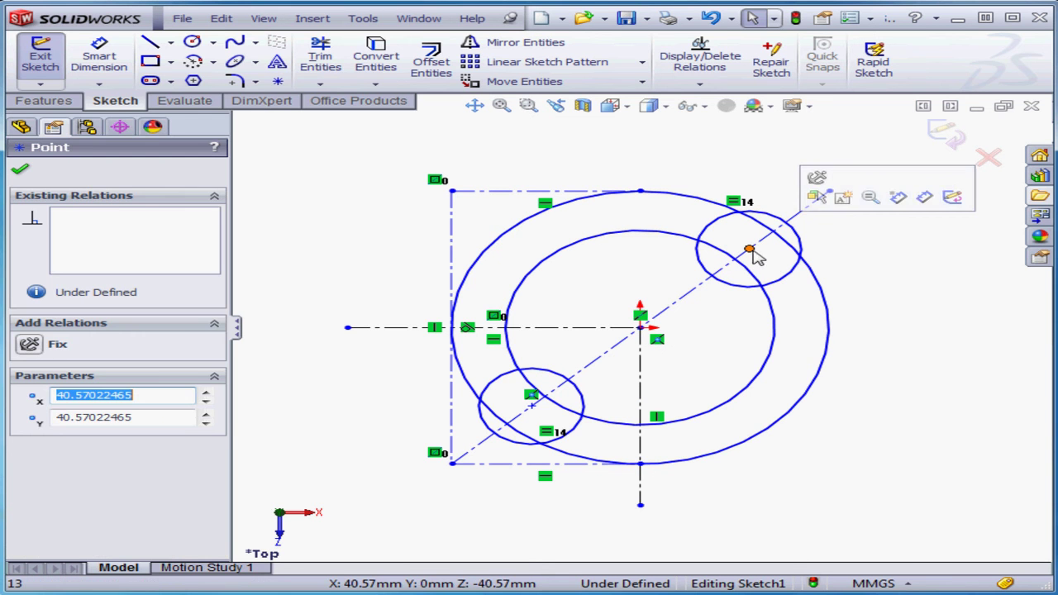
left_click(813, 219, "ctrl")
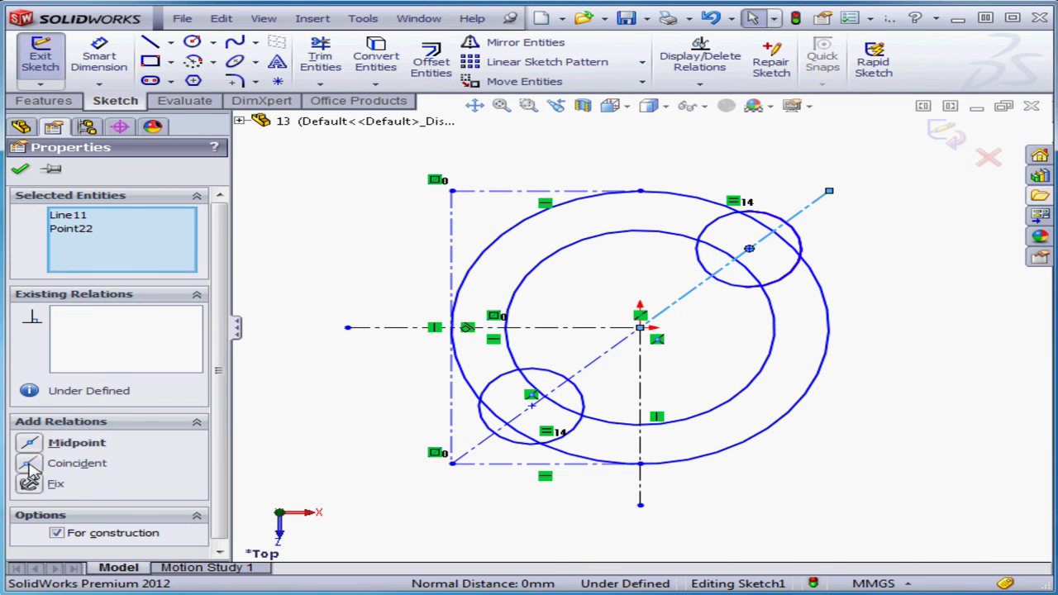
left_click(28, 466)
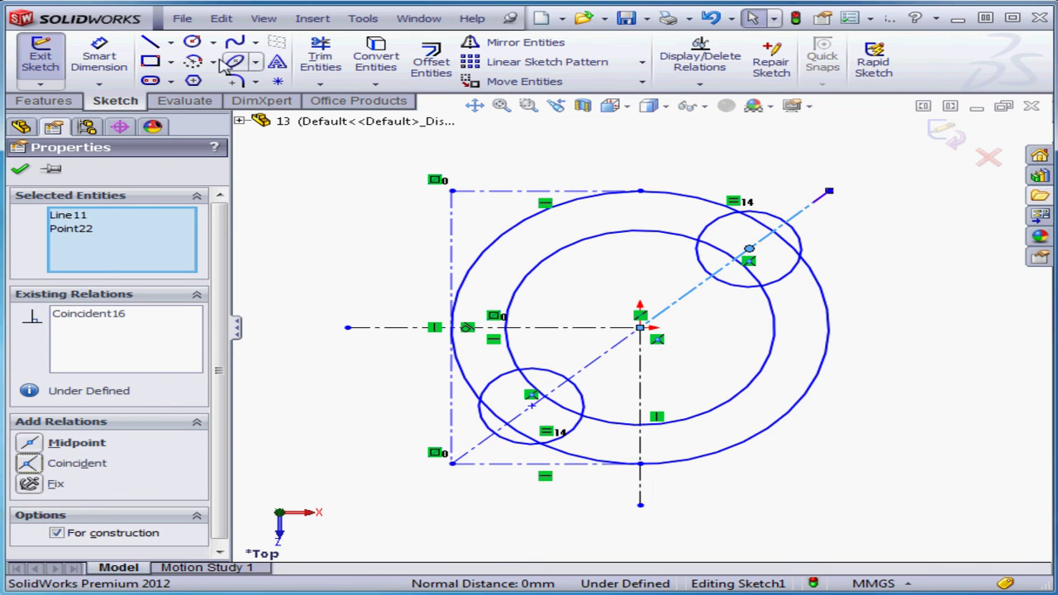
Draw a circle centered on the origin through the lower small circle's center and make it construction geometry
left_click(192, 41)
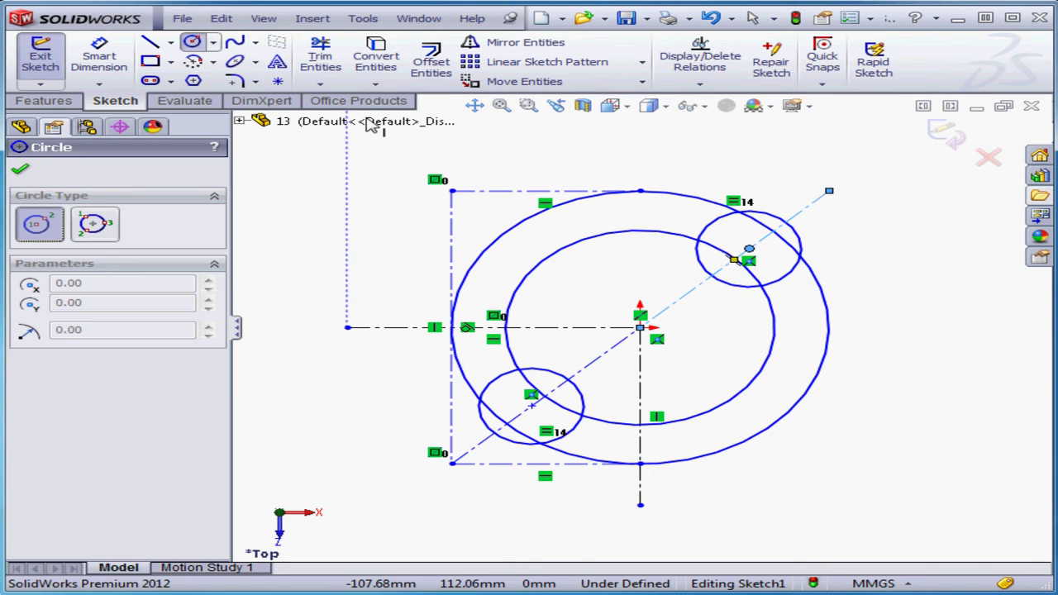
left_click(639, 328)
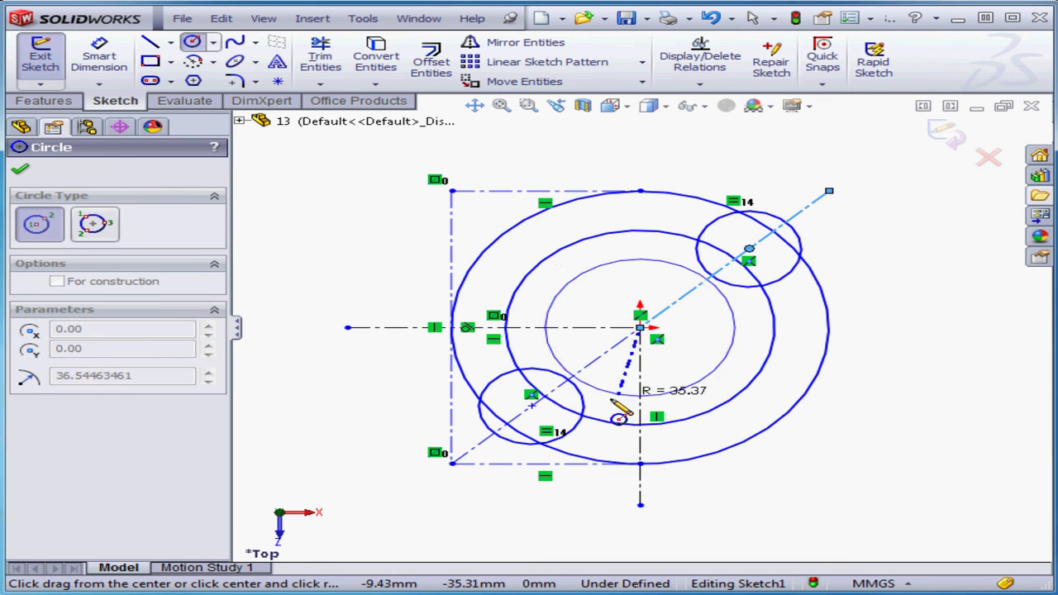
left_click(532, 405)
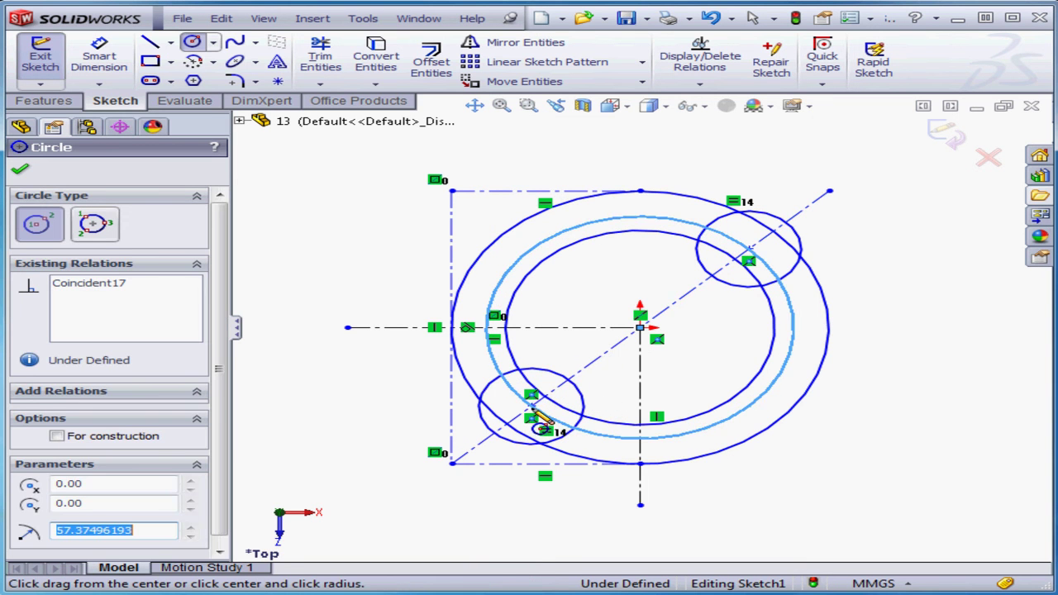
left_click(56, 437)
left_click(20, 169)
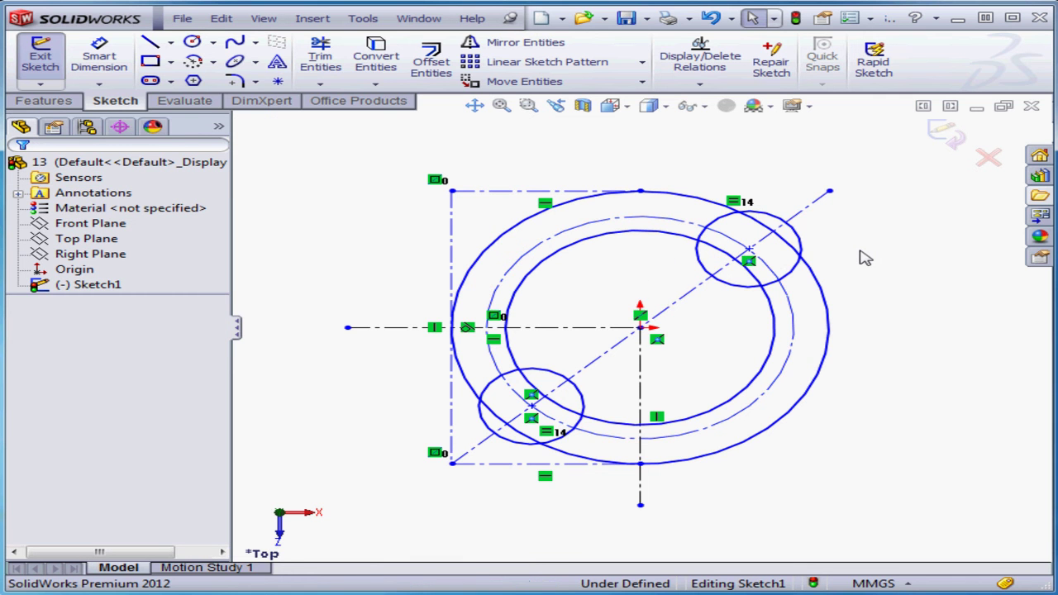
Make the center point of the upper small circle coincident with the construction circle
left_click(749, 249)
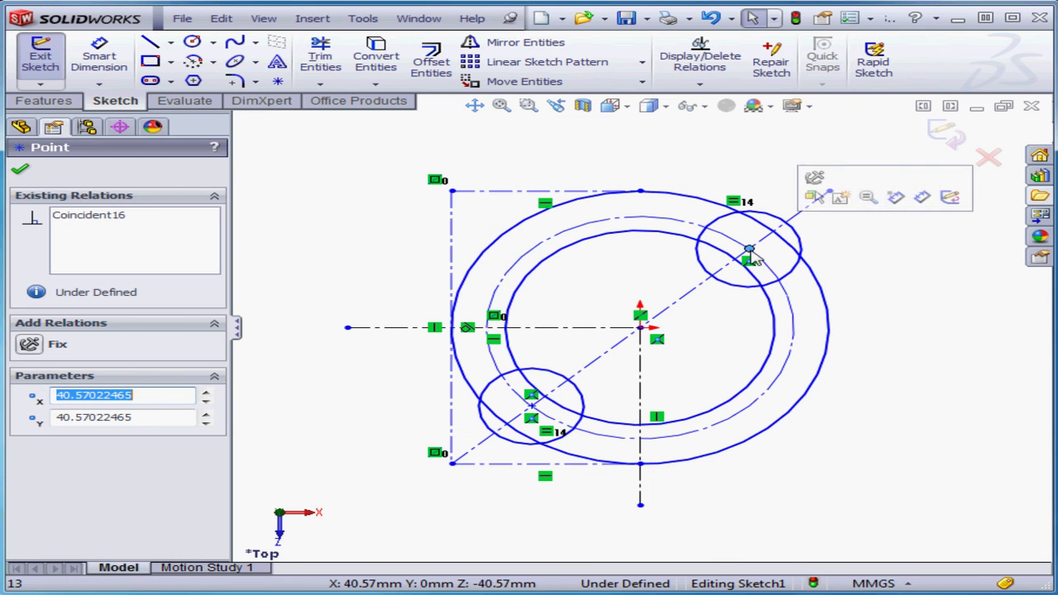
left_click(792, 322, "ctrl")
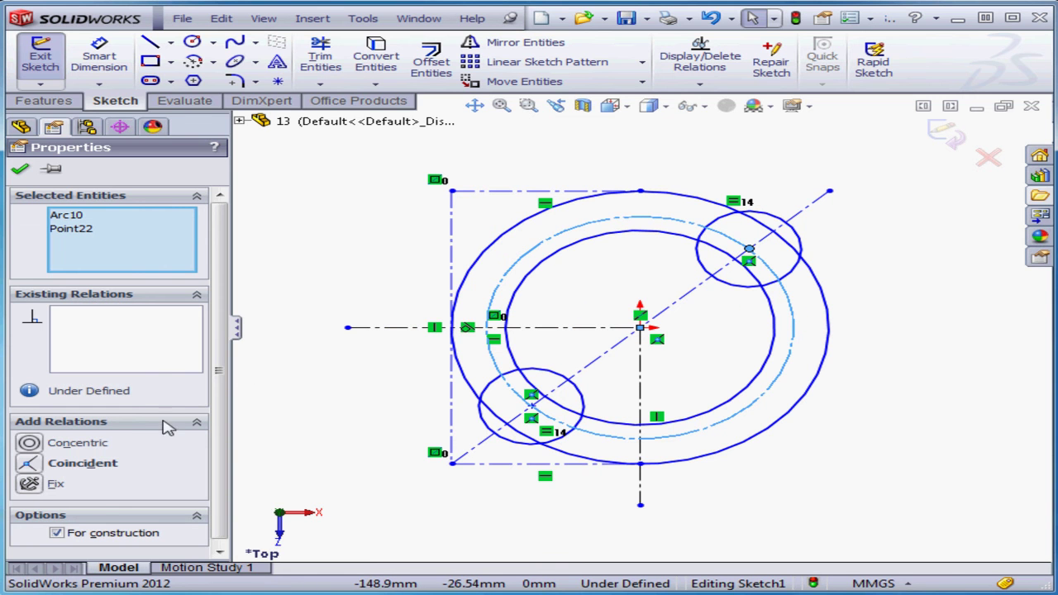
left_click(28, 465)
left_click(19, 168)
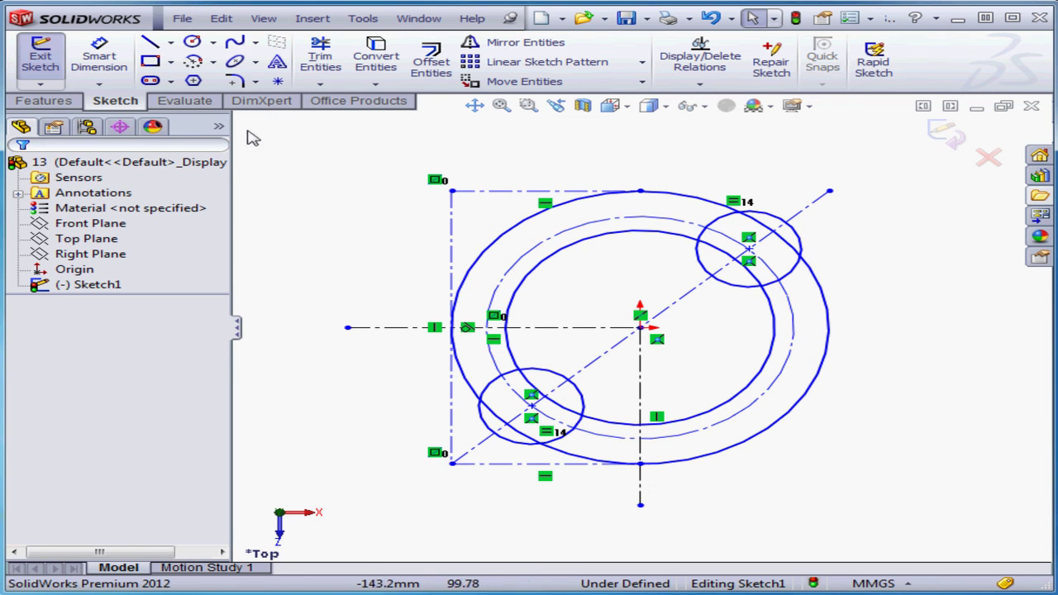
Dimension the outer ring circle with a diameter of 140 mm using Smart Dimension
left_click(106, 58)
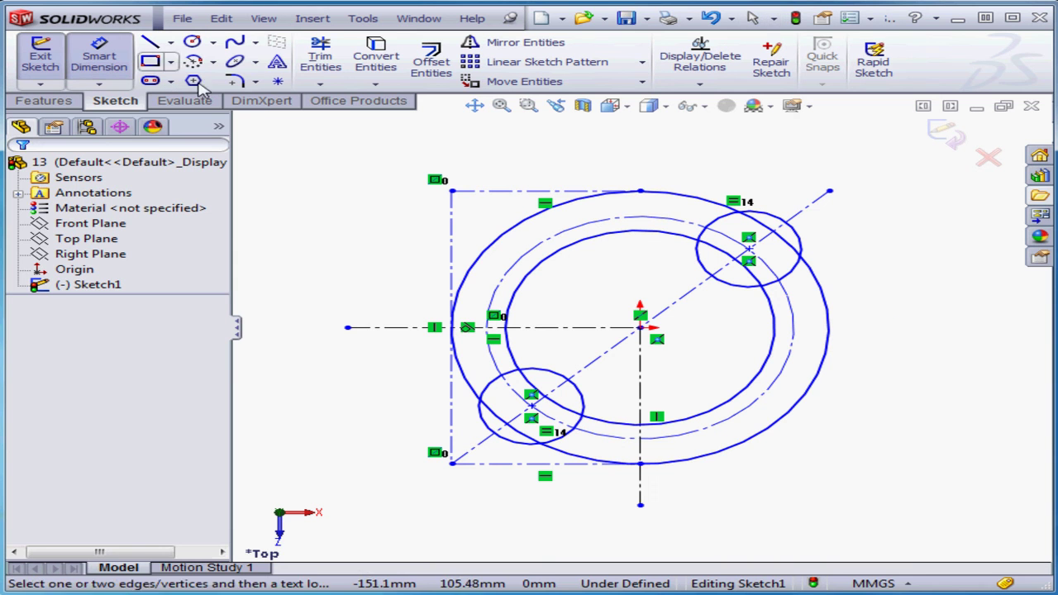
left_click(818, 400)
left_click(909, 403)
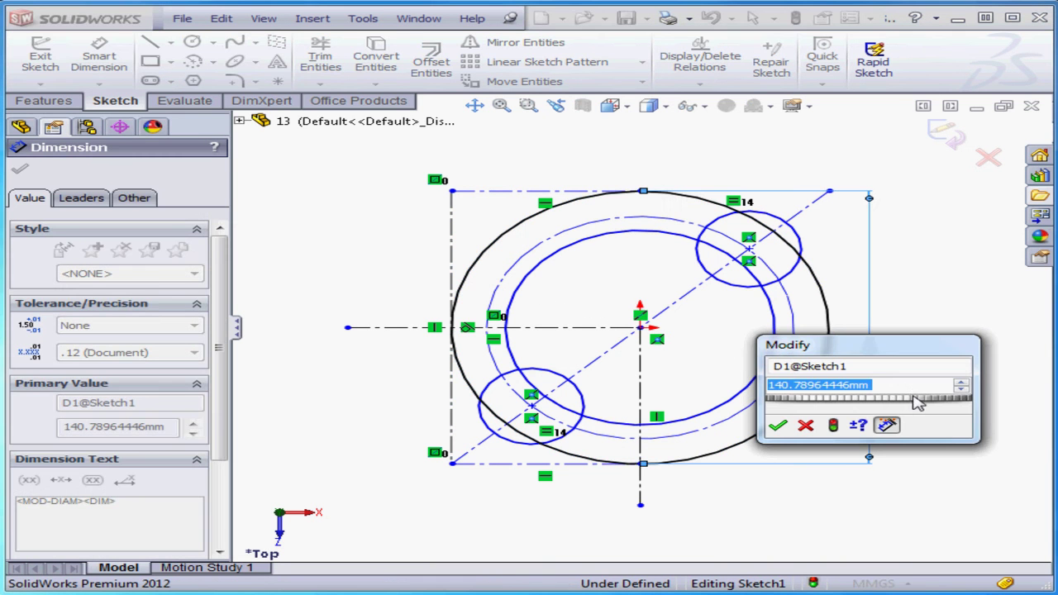
type("140")
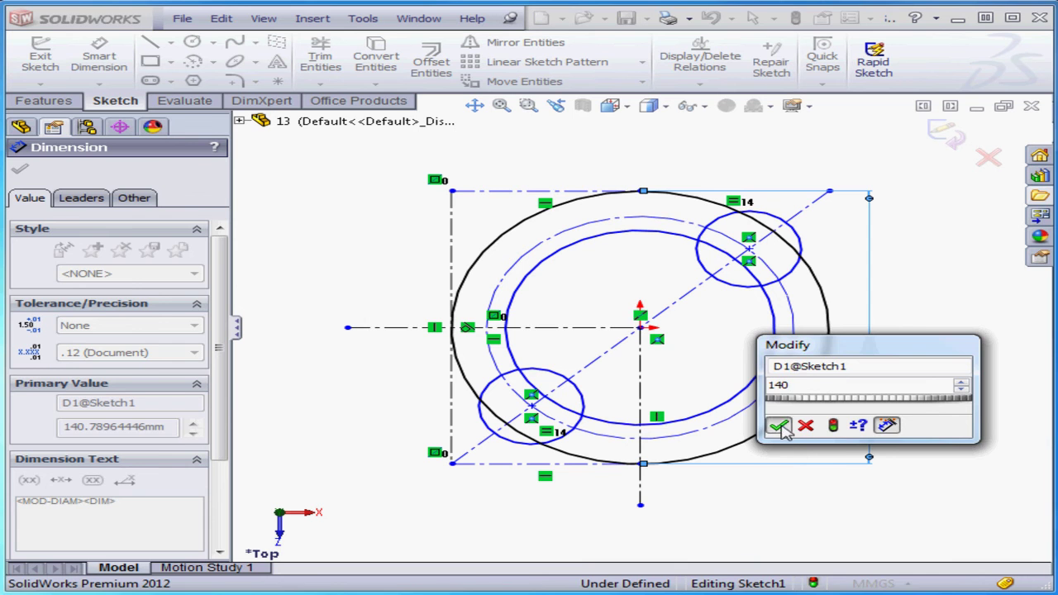
left_click(779, 426)
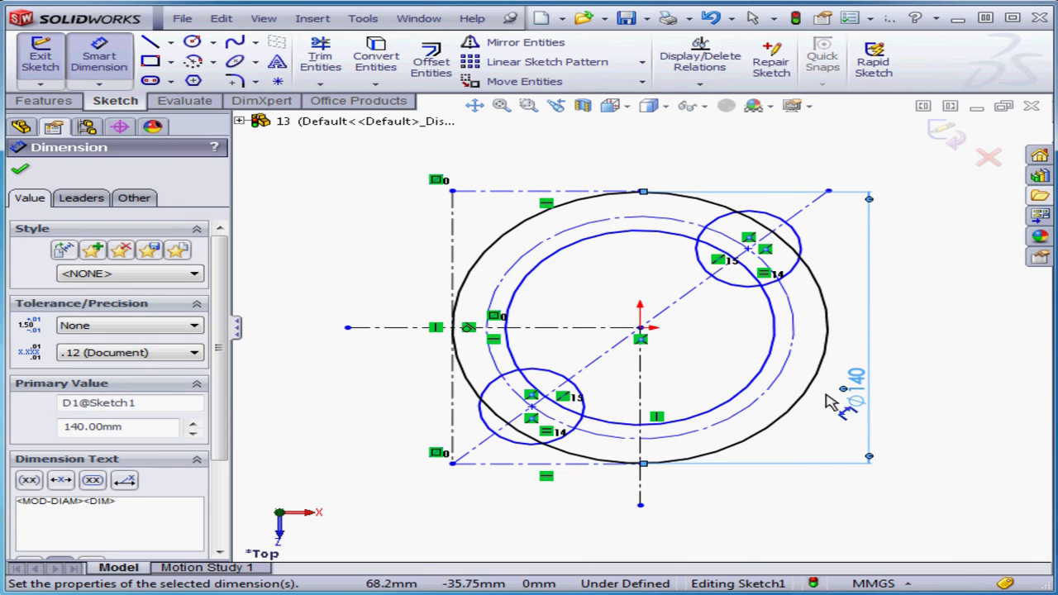
Dimension the construction circle through the small circles' centers with a diameter of 114 mm
left_click(787, 371)
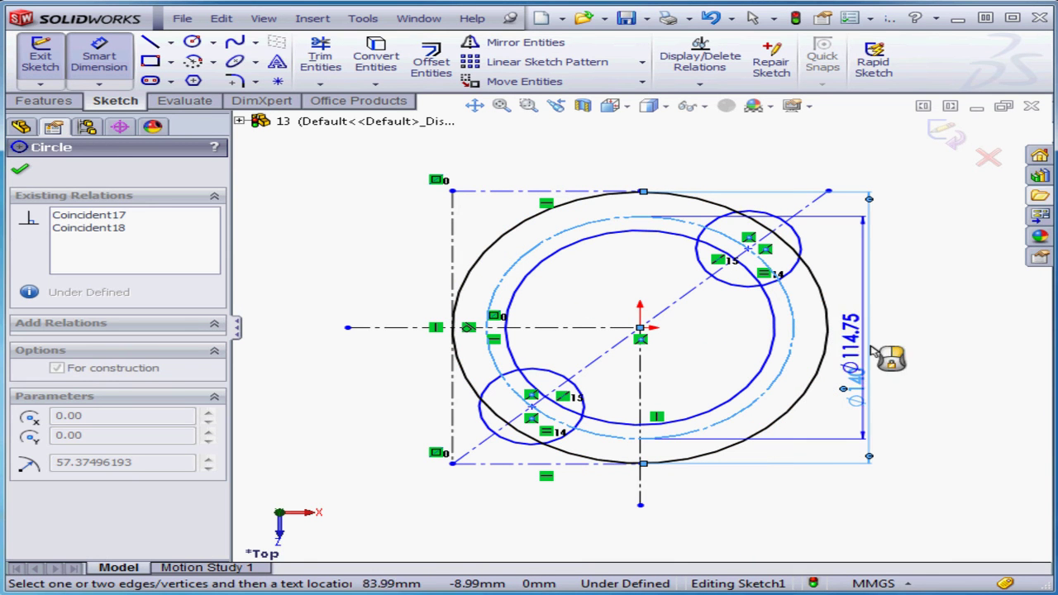
left_click(850, 356)
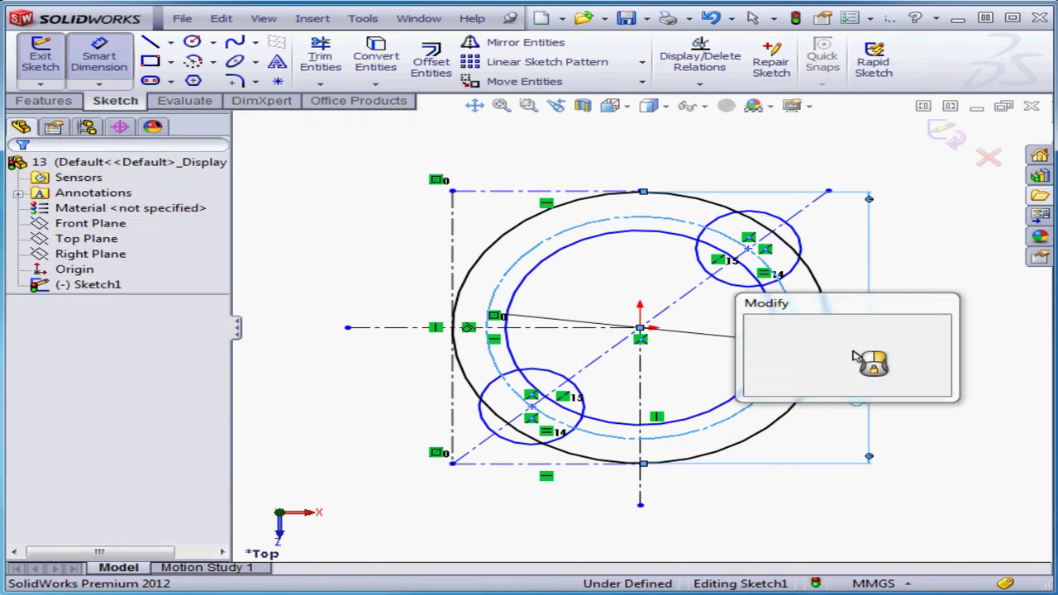
type("114")
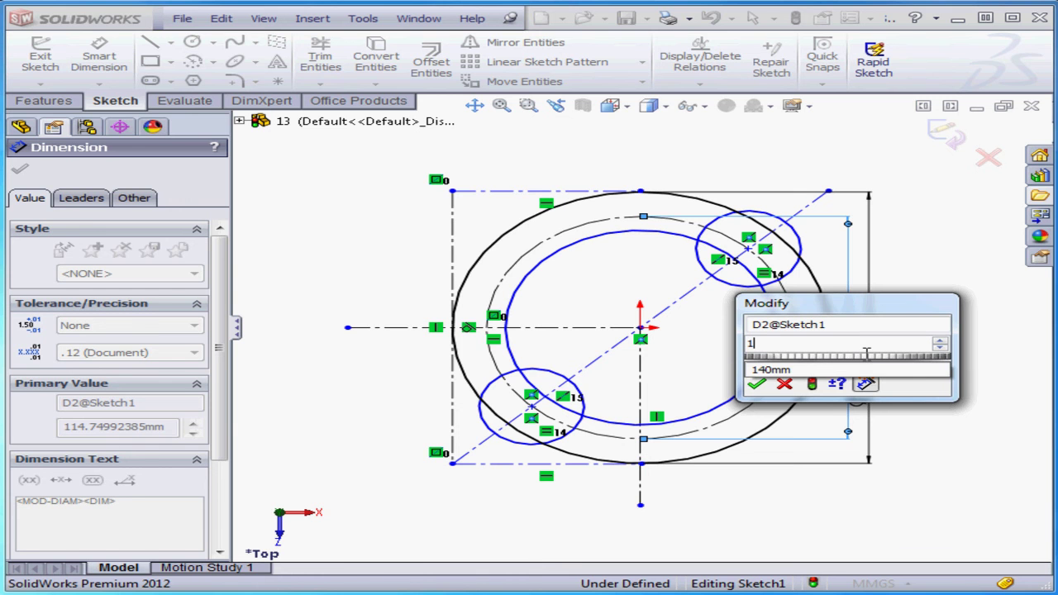
left_click(766, 386)
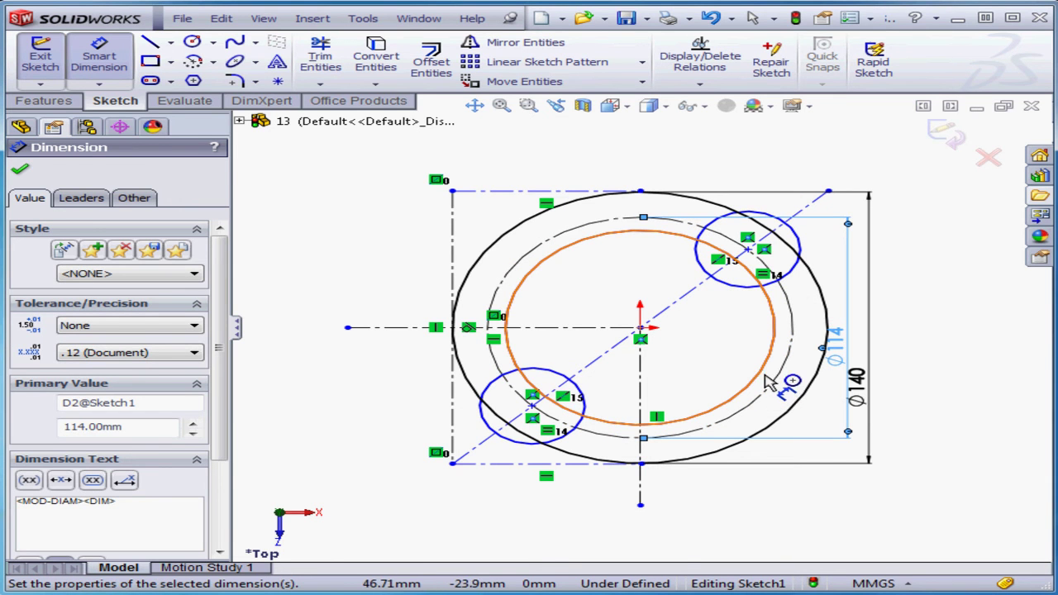
Dimension the inner ring circle with a diameter of 100 mm
left_click(766, 381)
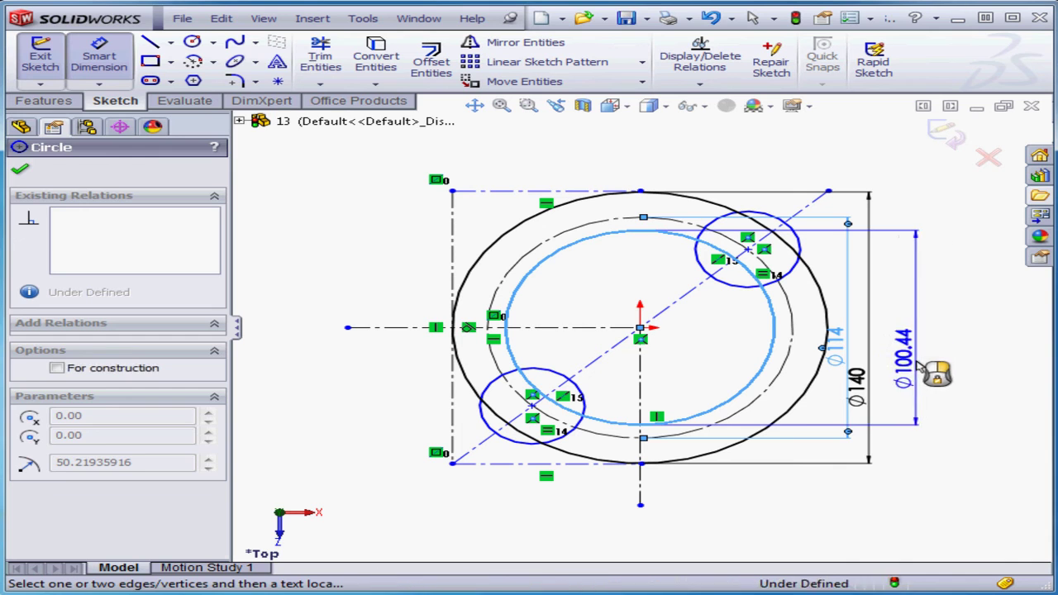
left_click(919, 366)
type("1")
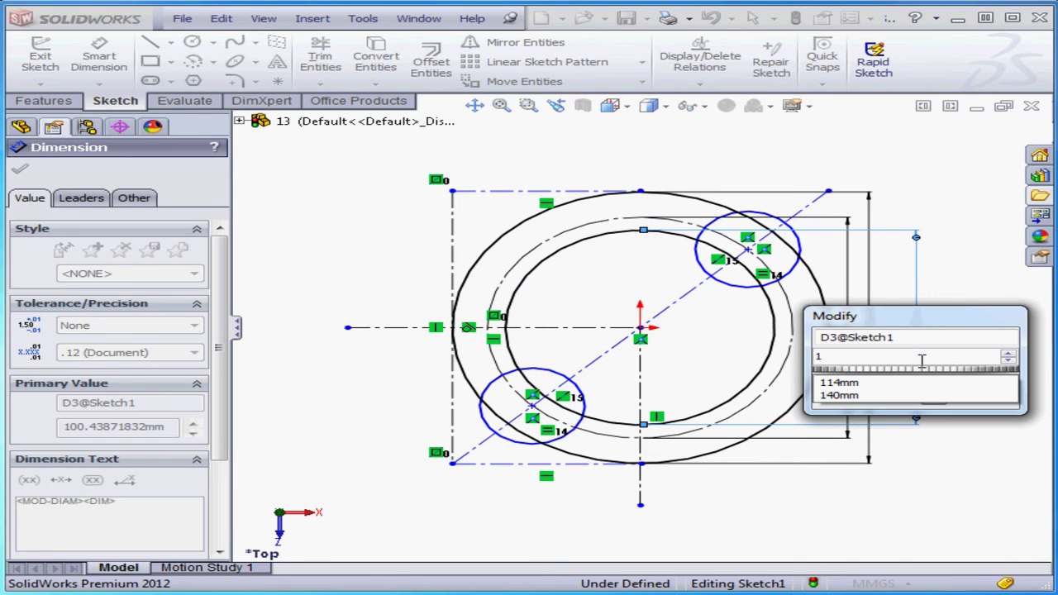
type("00")
left_click(825, 398)
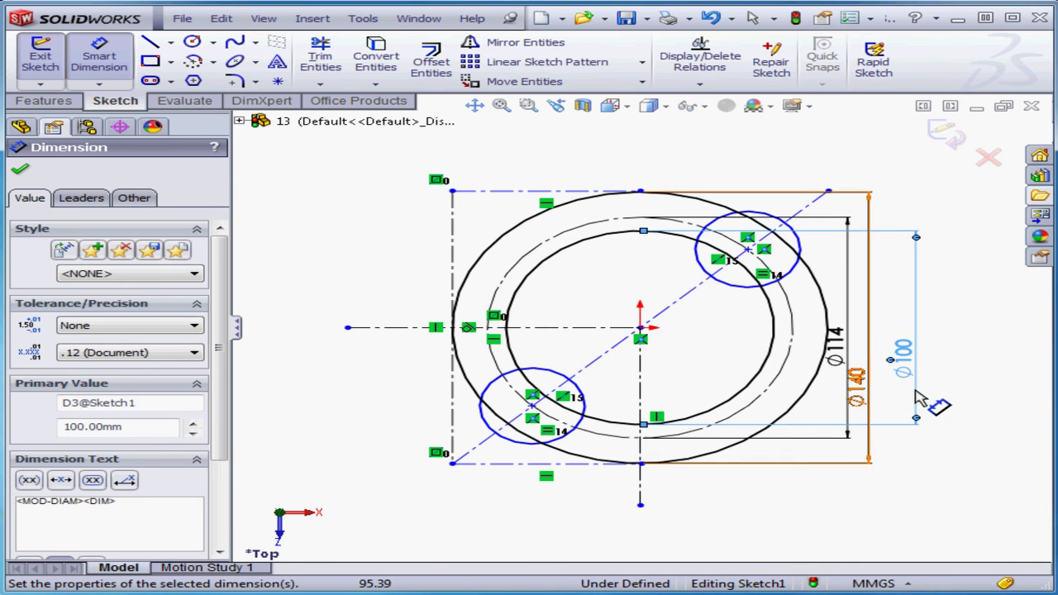
Move the 140 mm and 114 mm dimensions outside the 100 mm one, and dimension the upper small circle with a diameter of 40 mm
mouse_move(878, 395)
left_mouse_down()
mouse_move(990, 377)
mouse_move(959, 361)
left_mouse_up()
left_click_drag(835, 347, 952, 354)
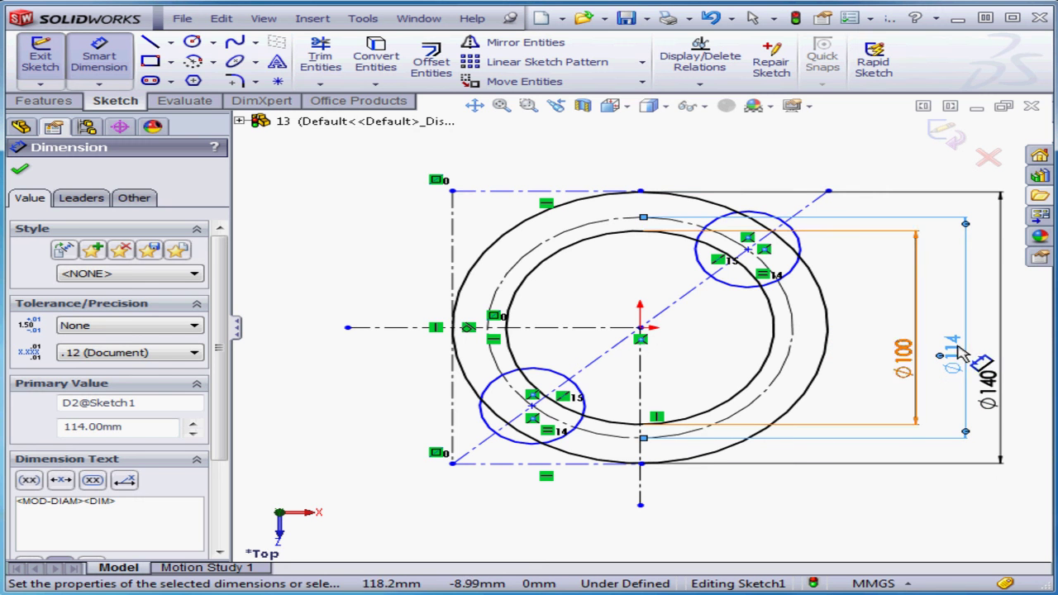
left_click(769, 200)
left_click(785, 161)
type("40")
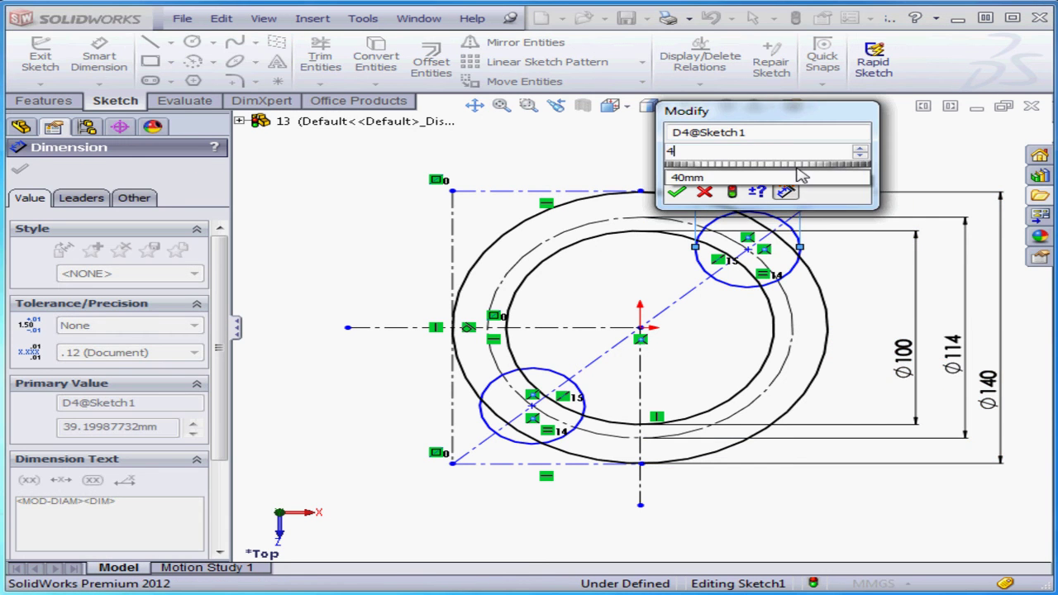
left_click(679, 179)
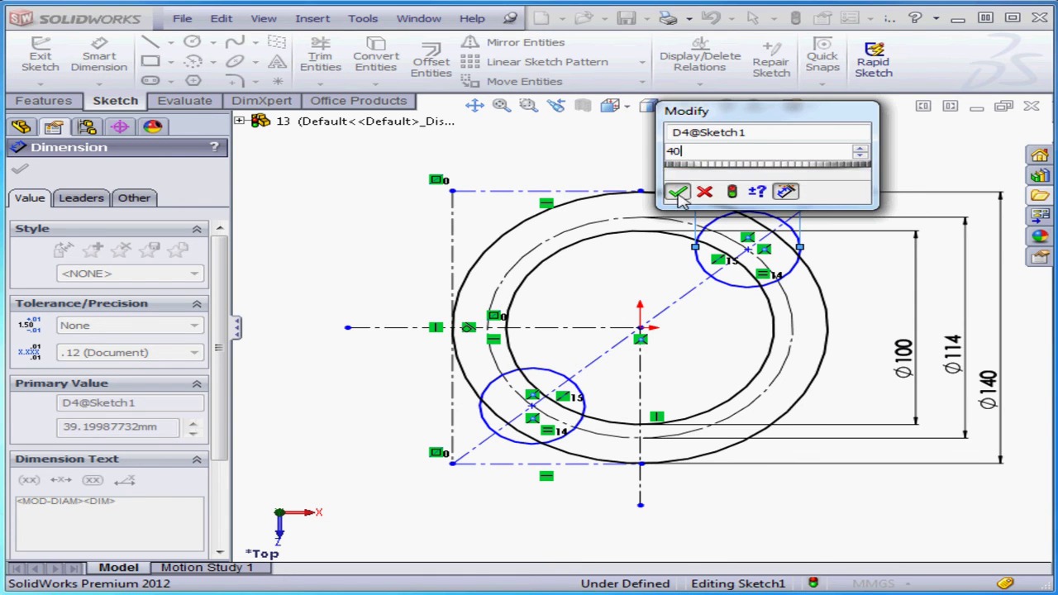
left_click(677, 192)
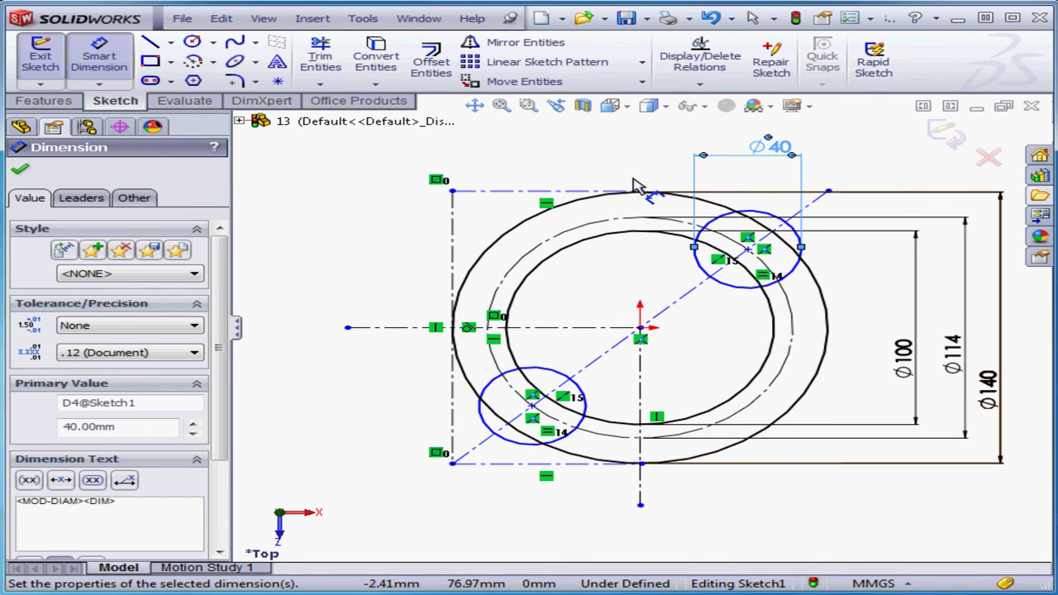
right_click(559, 148)
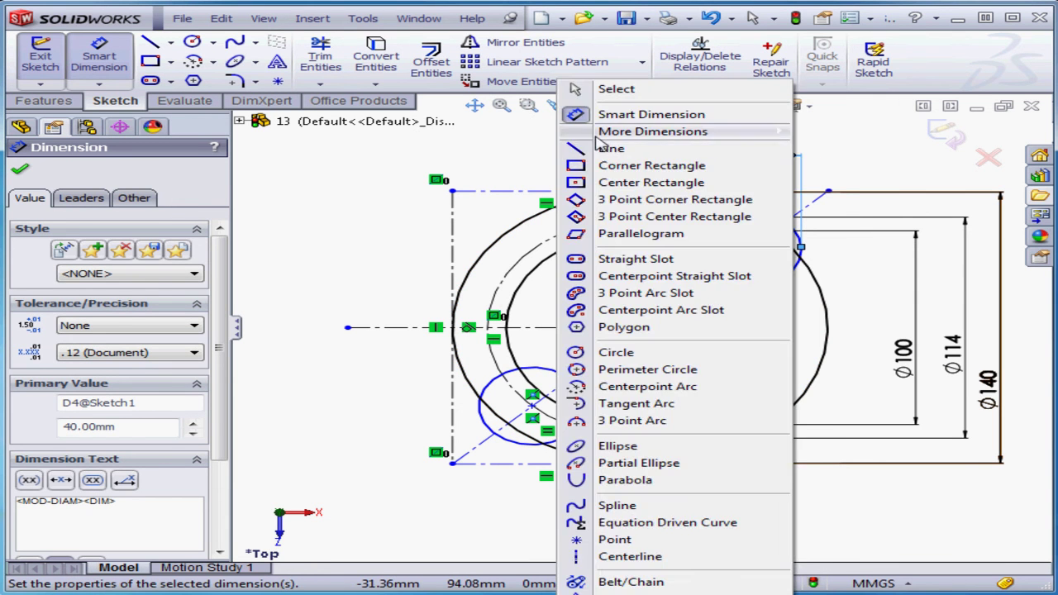
left_click(616, 88)
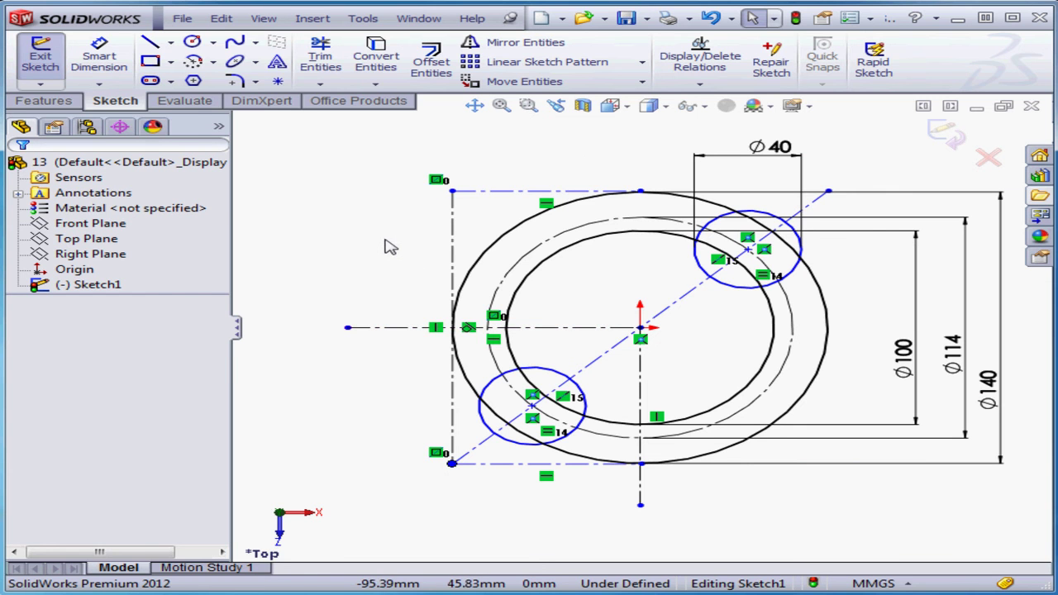
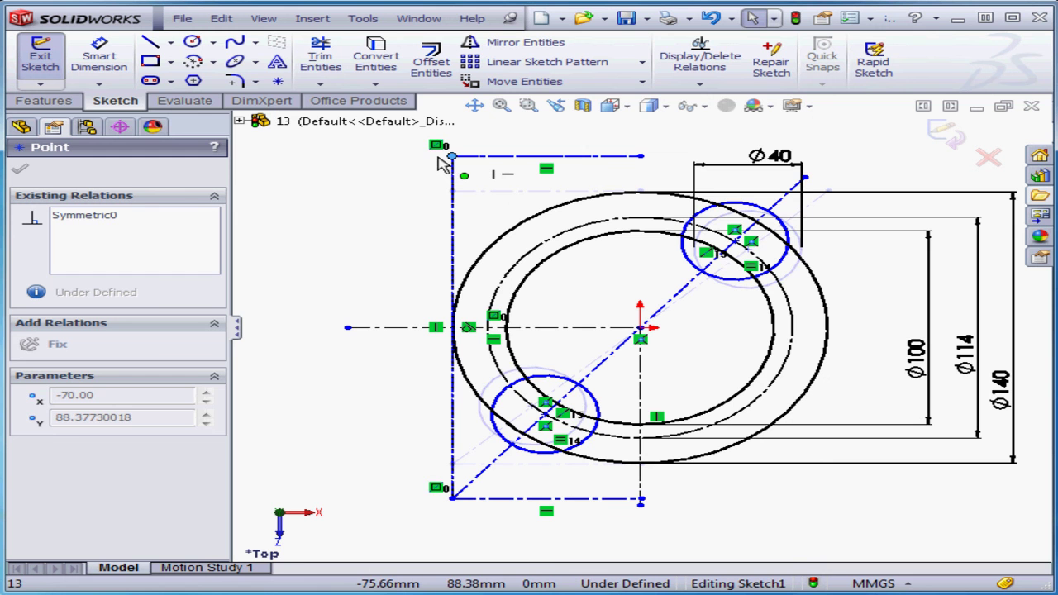
Test the freedom of the construction lines' upper-left corner point by moving it vertically, and undo the move
mouse_move(442, 164)
left_mouse_down()
mouse_move(453, 177)
mouse_move(435, 184)
left_mouse_up()
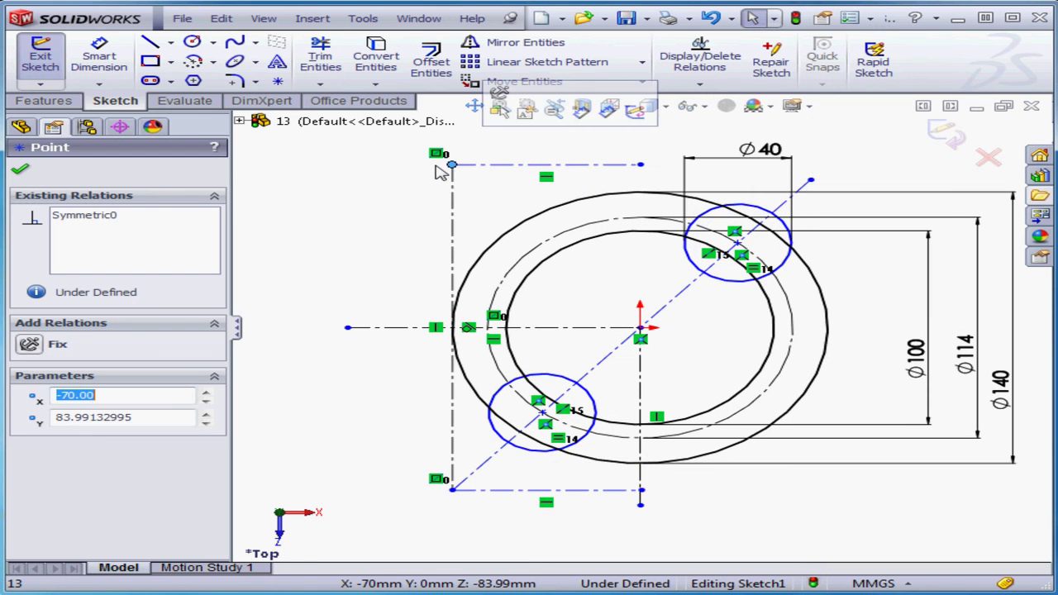
left_click(710, 17)
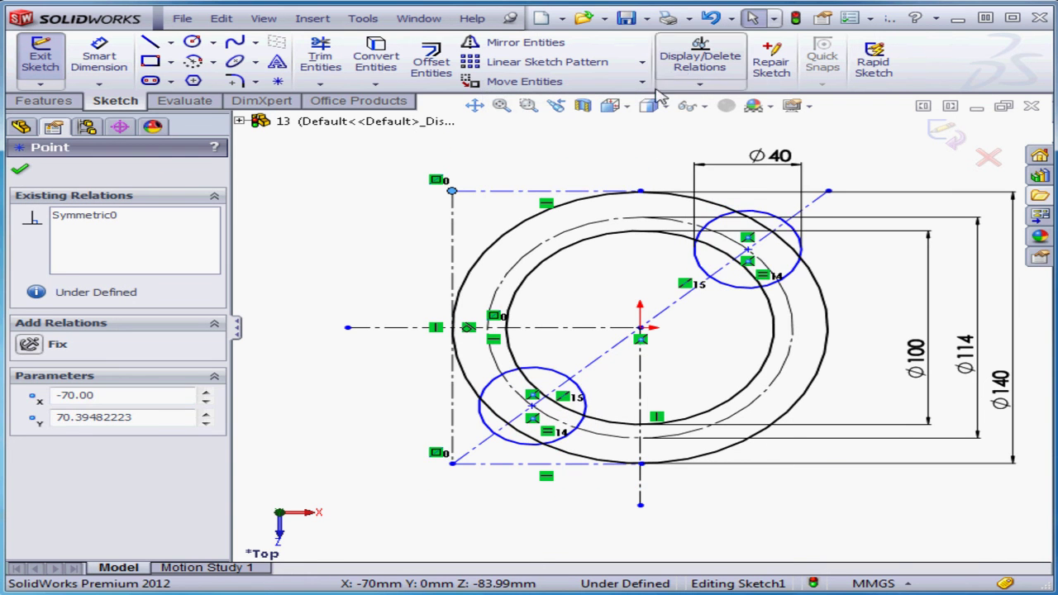
Make the inner endpoint of the upper horizontal centerline coincident with the outer ring circle
left_click(641, 192)
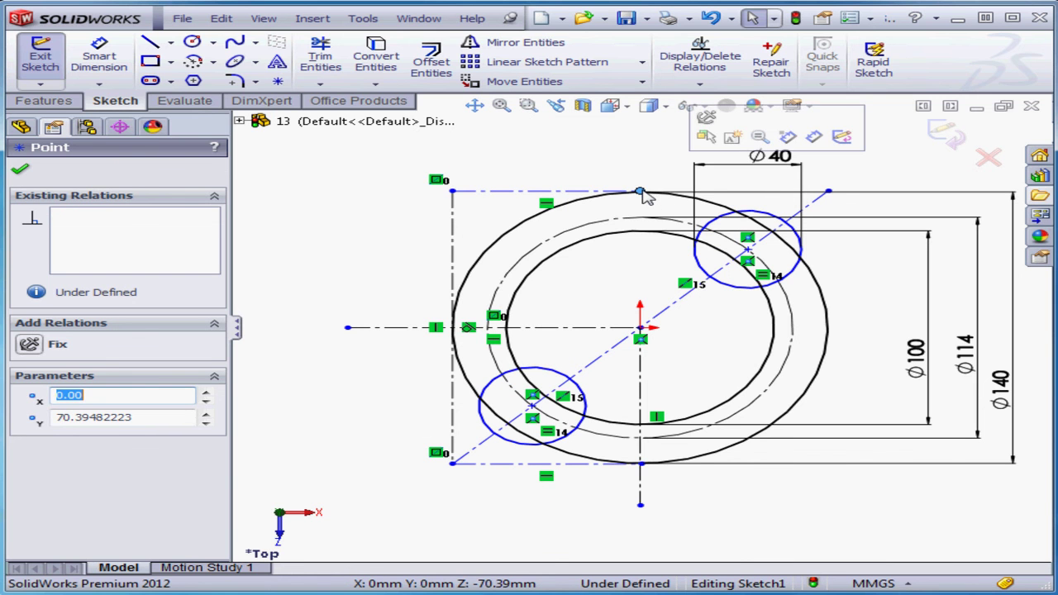
left_click(533, 207, "ctrl")
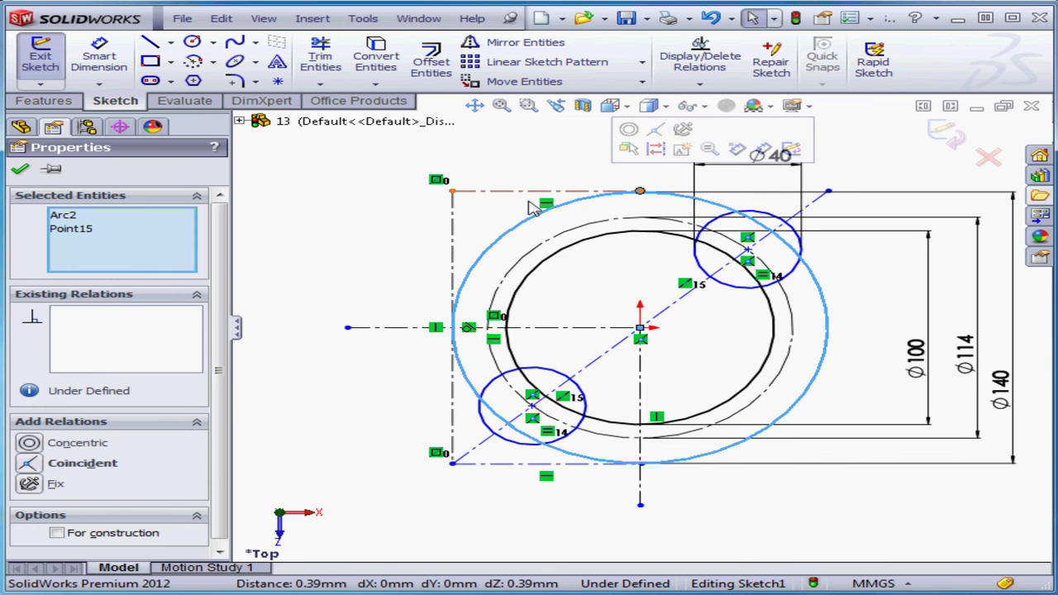
left_click(34, 467)
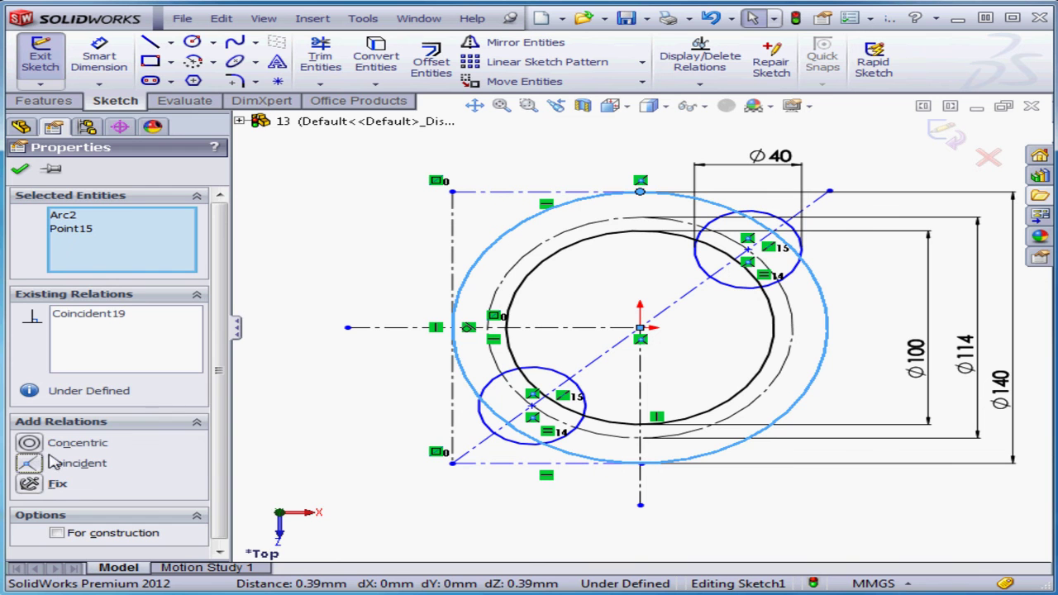
left_click(537, 508)
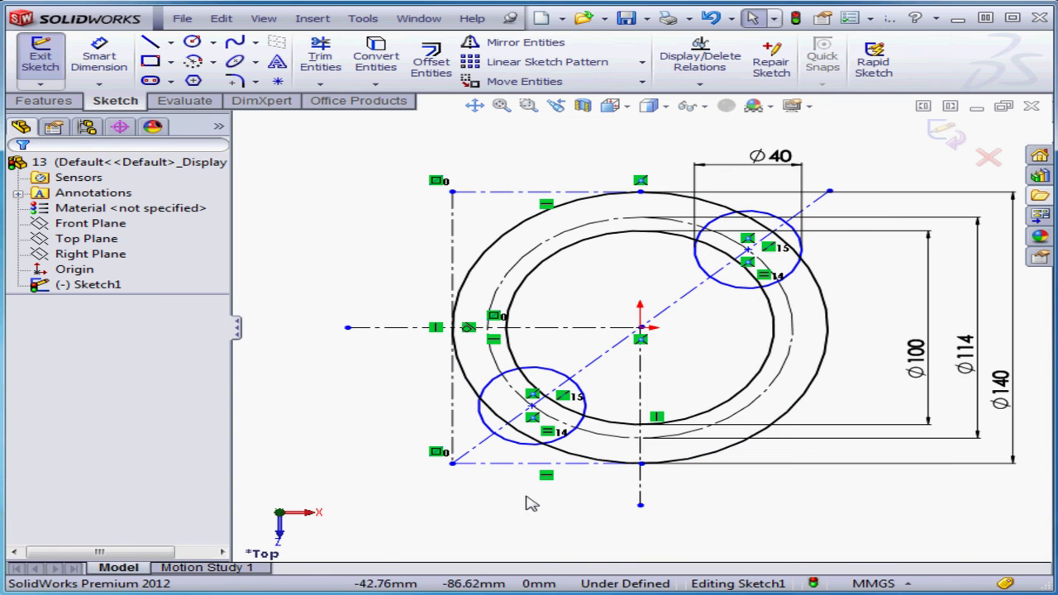
Detach the inner endpoint of the lower horizontal centerline and snap it back to the outer circle's bottom quadrant, vertically aligned with the origin
left_click(452, 463)
left_click(447, 513)
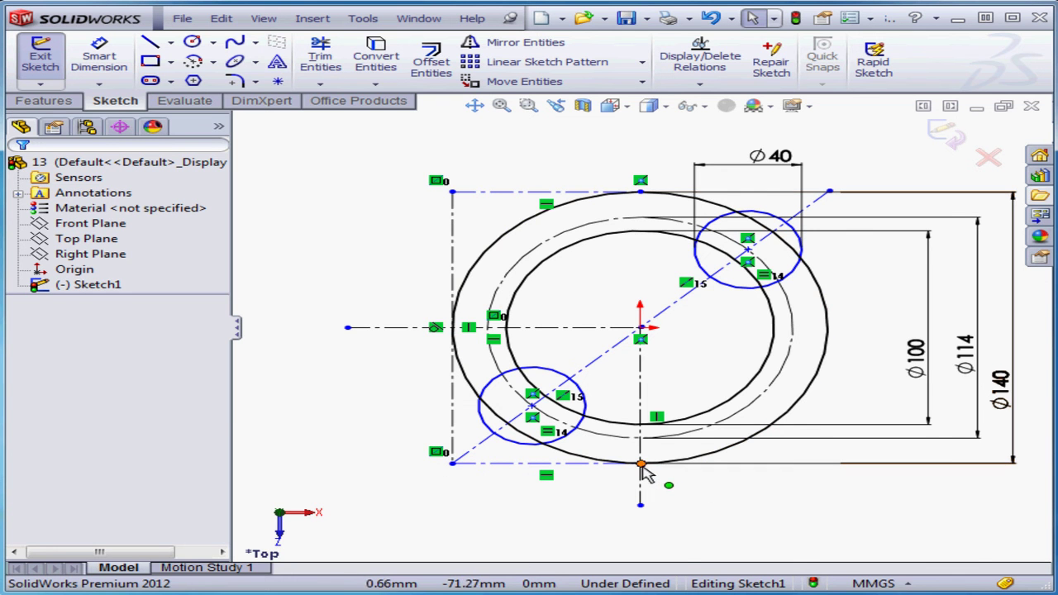
mouse_move(642, 471)
left_mouse_down()
mouse_move(831, 467)
mouse_move(533, 469)
mouse_move(554, 421)
mouse_move(571, 459)
left_mouse_up()
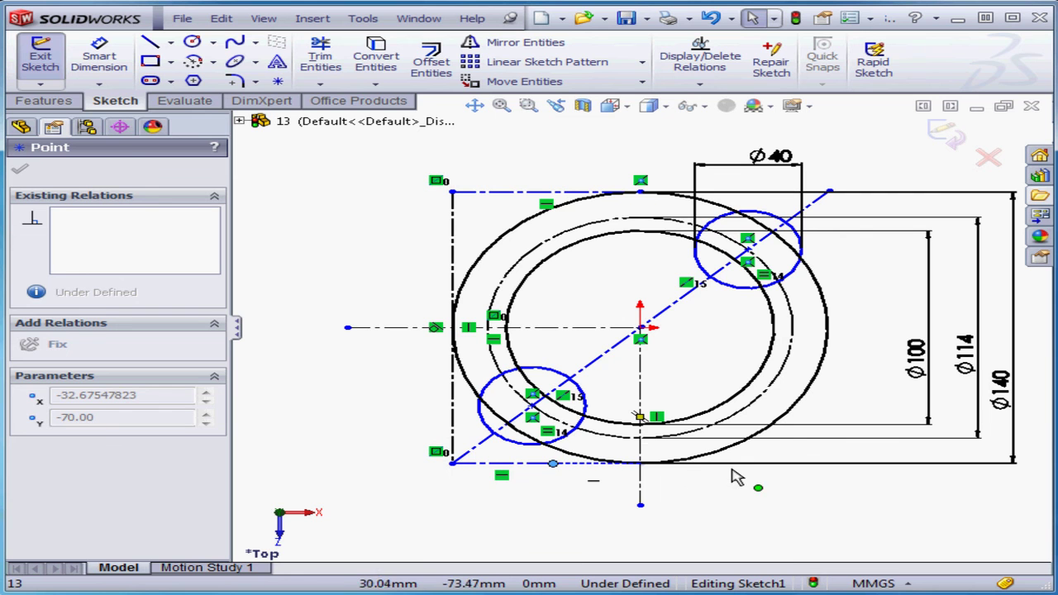
mouse_move(760, 473)
left_mouse_down()
mouse_move(810, 470)
mouse_move(644, 472)
left_mouse_up()
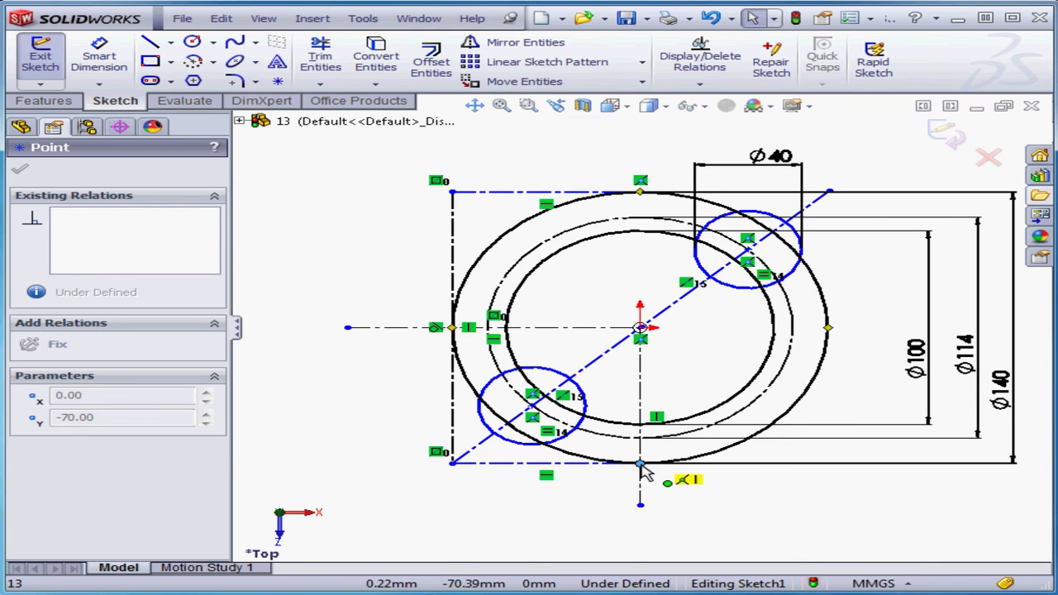
left_click_drag(644, 472, 643, 468)
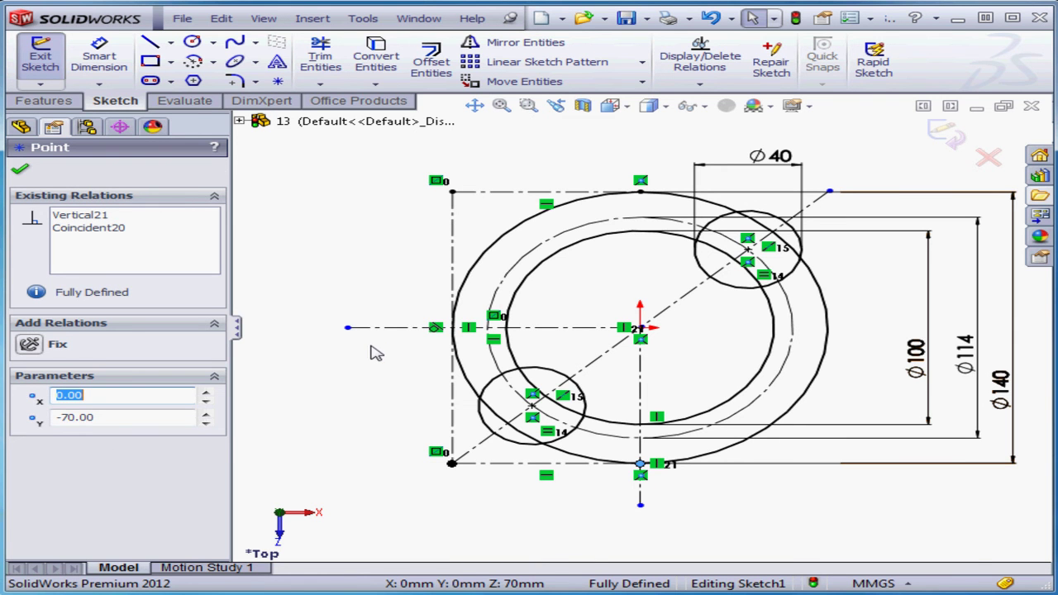
Shorten the horizontal centerline through the origin to about 101.1 mm by moving its free left endpoint inward
left_click_drag(348, 327, 370, 338)
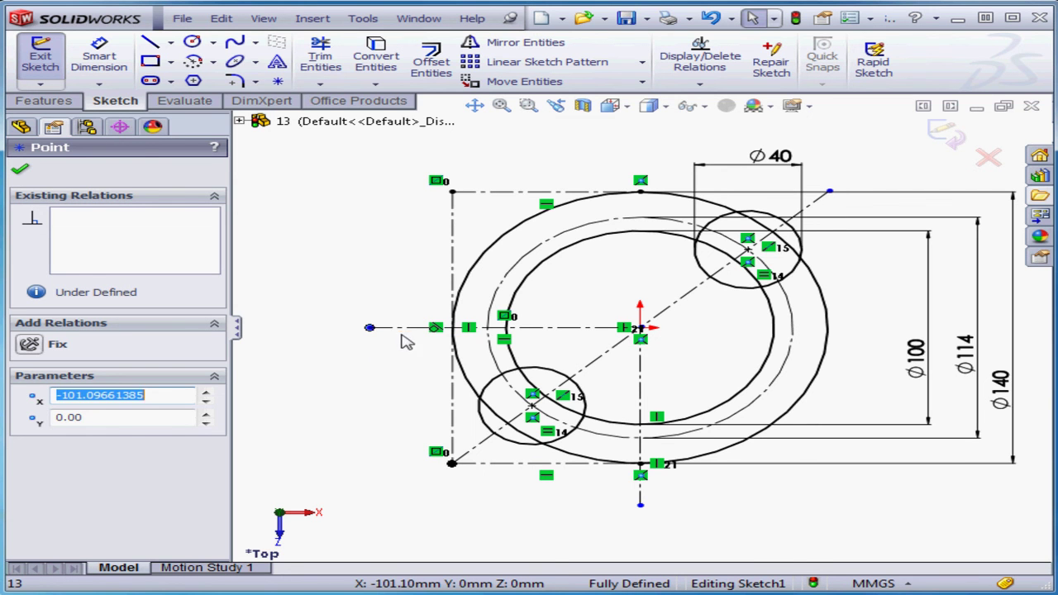
Switch the horizontal centerline through the origin to regular geometry and back to construction geometry
left_click(402, 328)
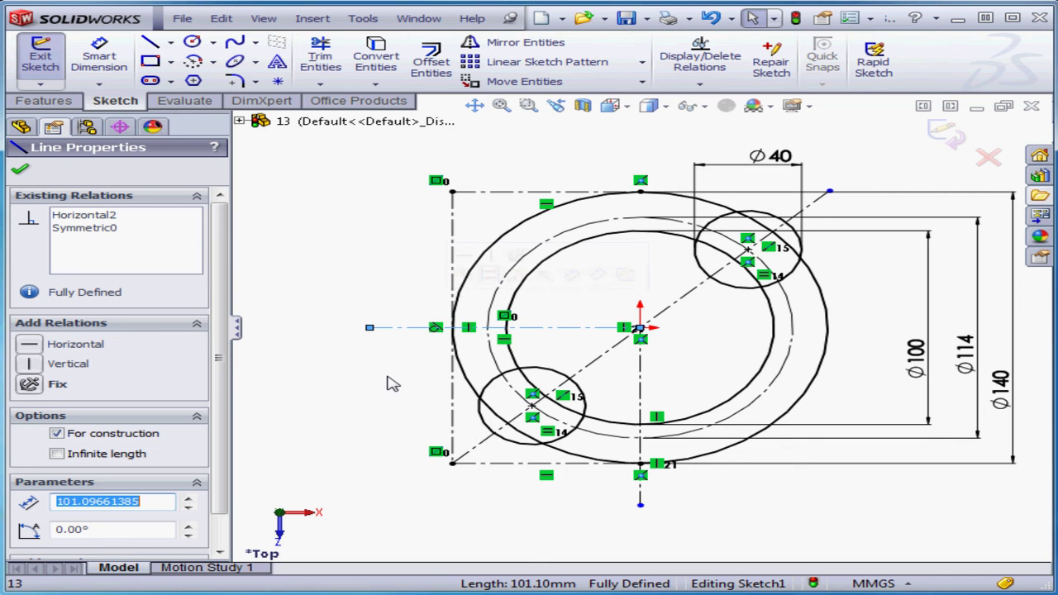
left_click(56, 434)
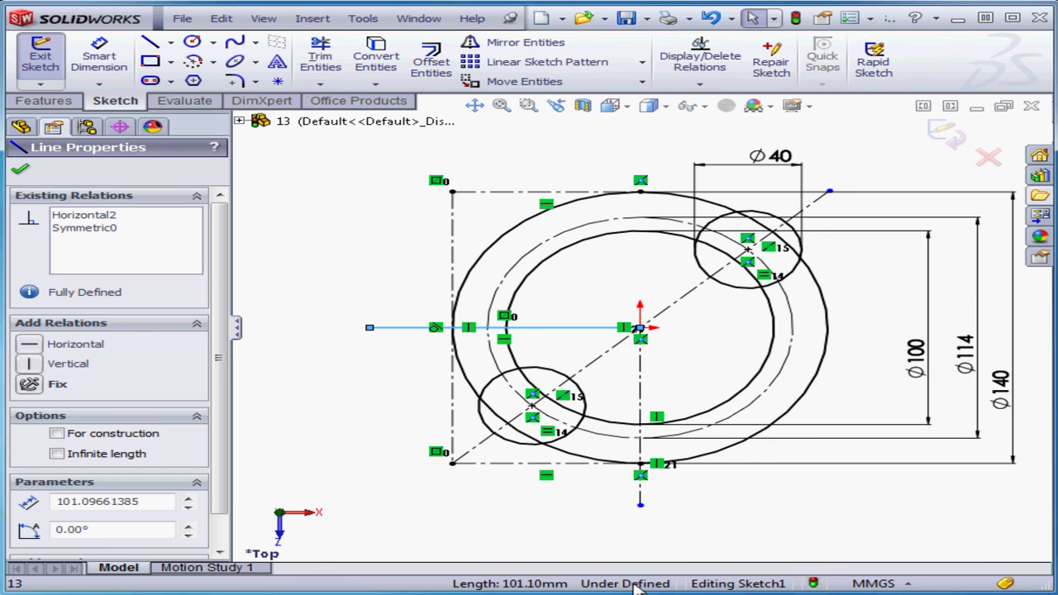
left_click(56, 434)
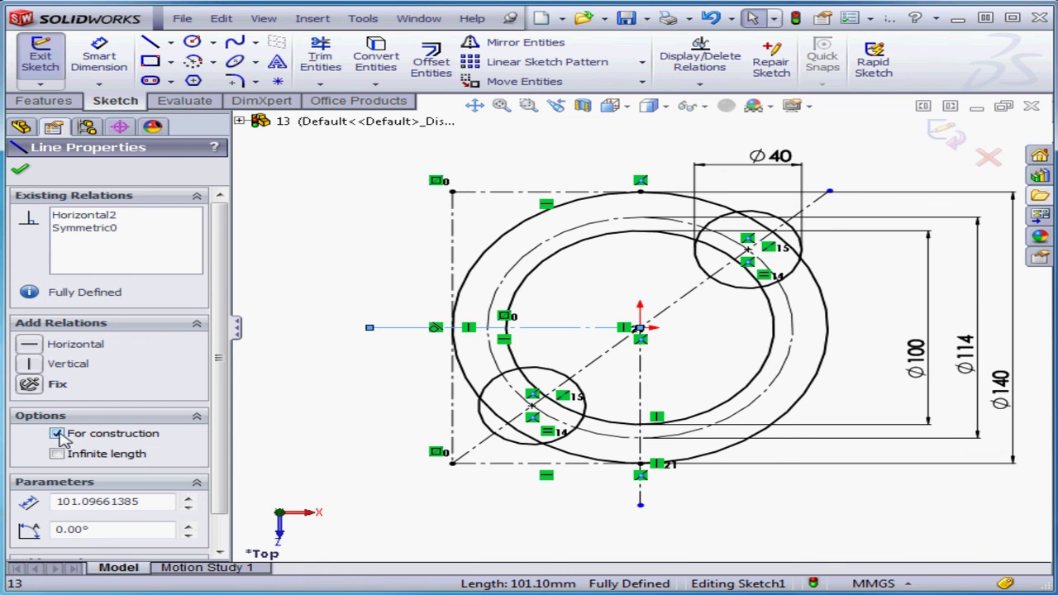
left_click(20, 172)
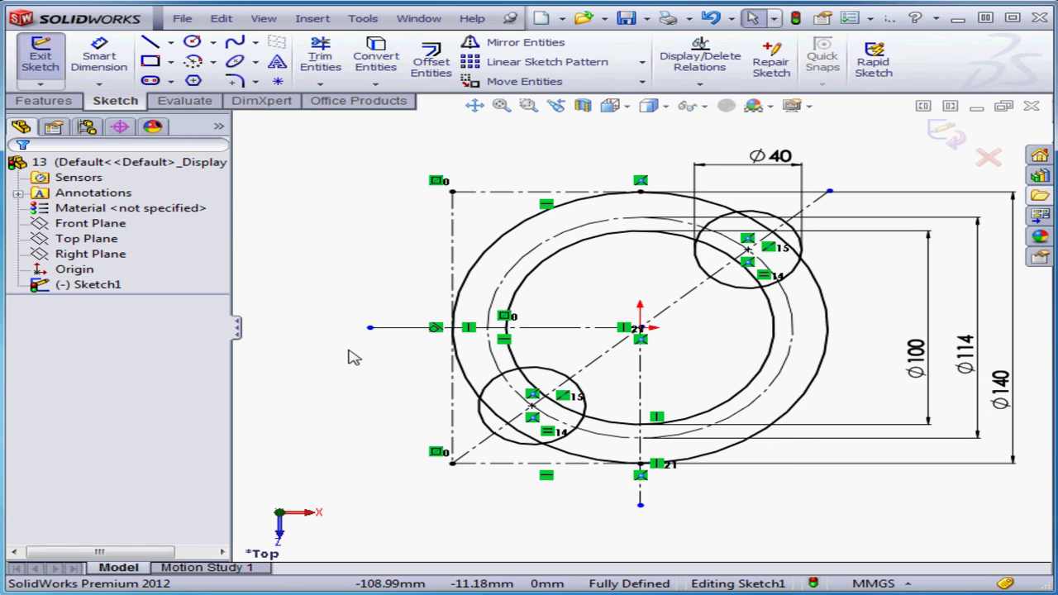